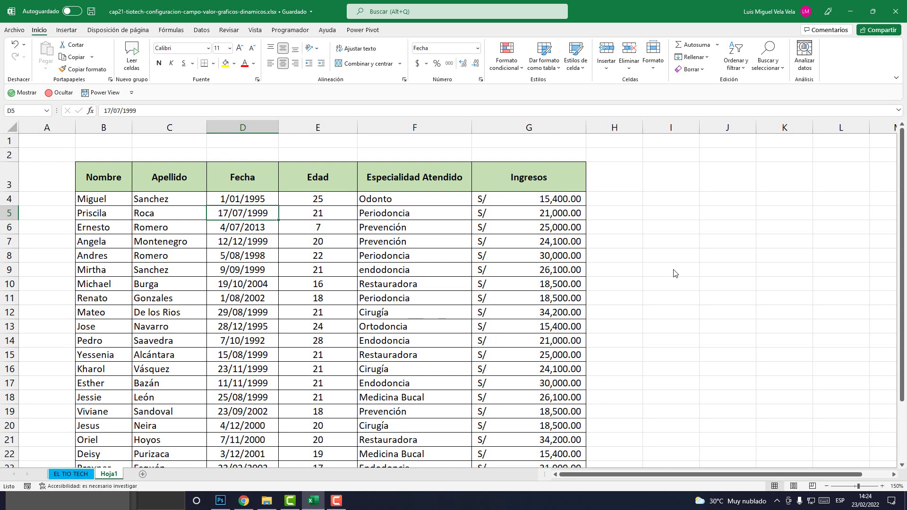
Step: Examine the source data on Hoja1, from the Nombre header down to the last record and across to Ingresos
scroll(242, 305, "down", 5)
scroll(272, 342, "up", 5)
scroll(279, 331, "down", 3)
scroll(246, 155, "up", 3)
left_click_drag(125, 186, 499, 427)
scroll(341, 396, "down", 2)
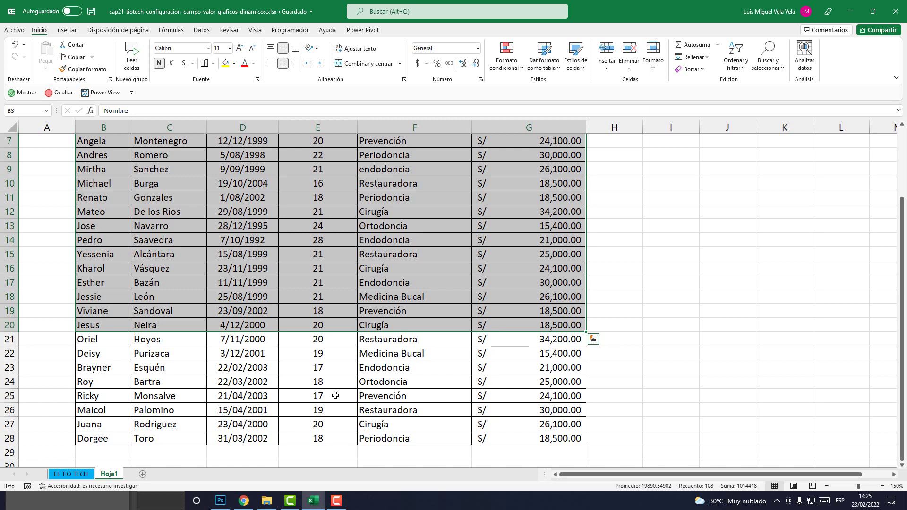
scroll(335, 396, "up", 2)
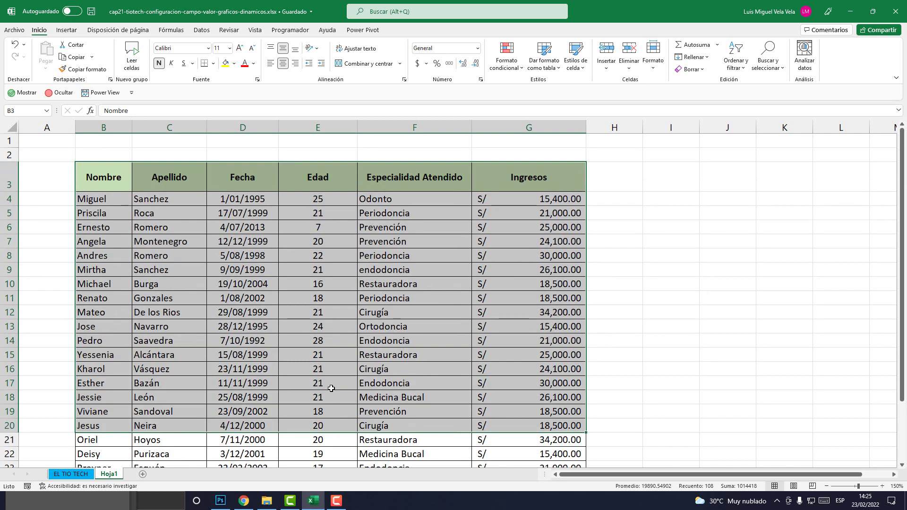
left_click(331, 343)
scroll(338, 359, "down", 3)
scroll(340, 367, "up", 2)
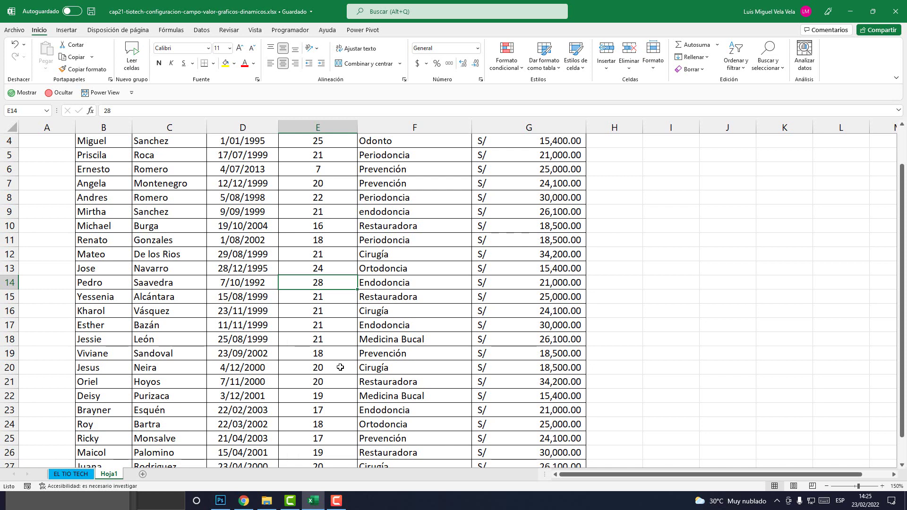
scroll(293, 307, "up", 1)
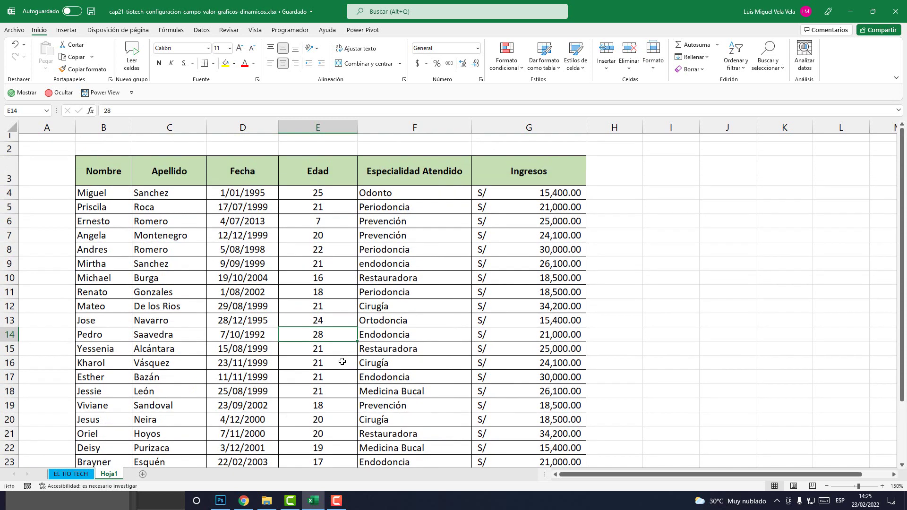
Step: Convert the range B3:G28 on Hoja1 into a table with headers
left_click(95, 175)
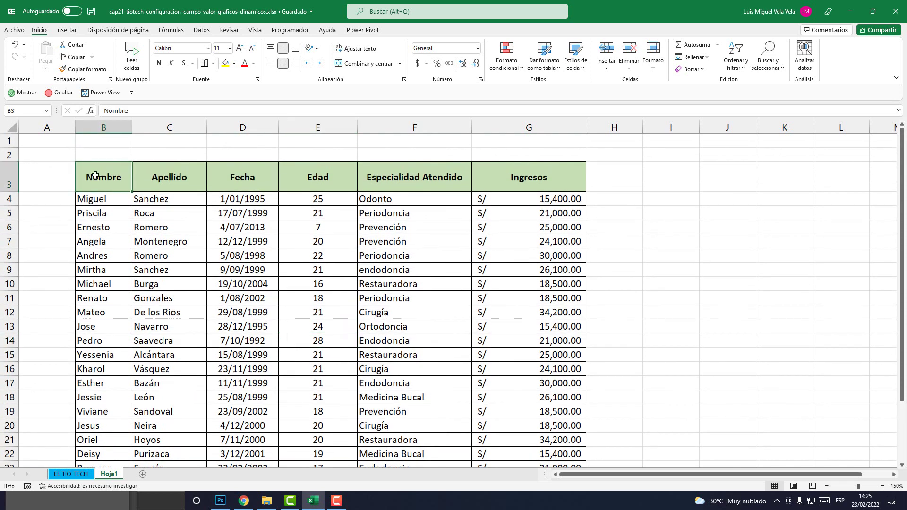
left_click_drag(96, 176, 477, 437)
scroll(307, 284, "up", 2)
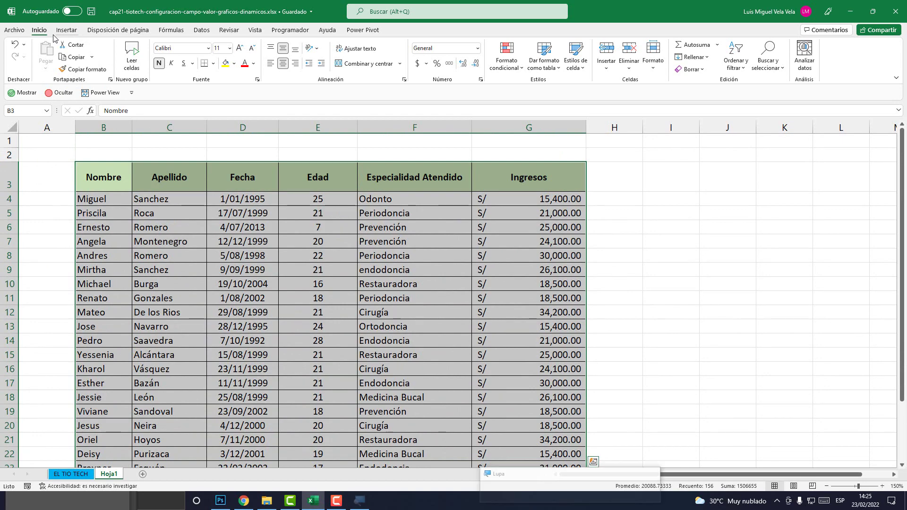
key("alt+b")
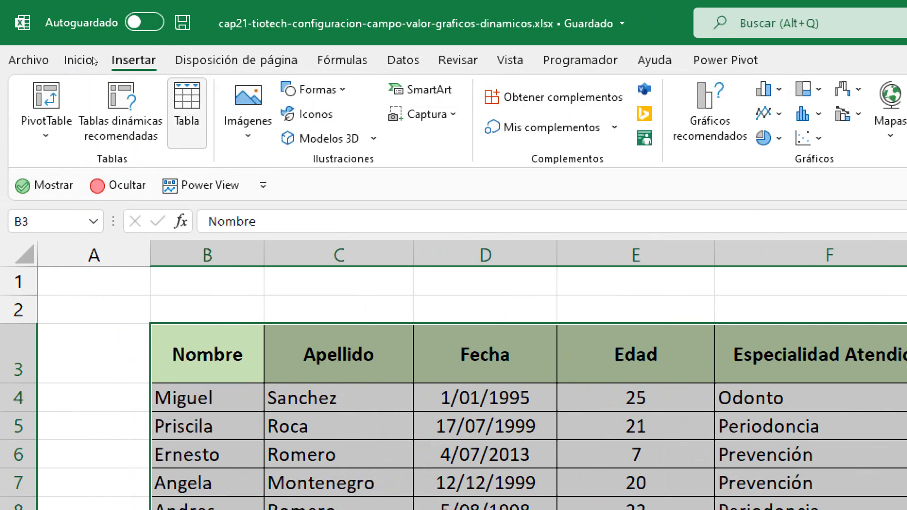
key("ctrl+t")
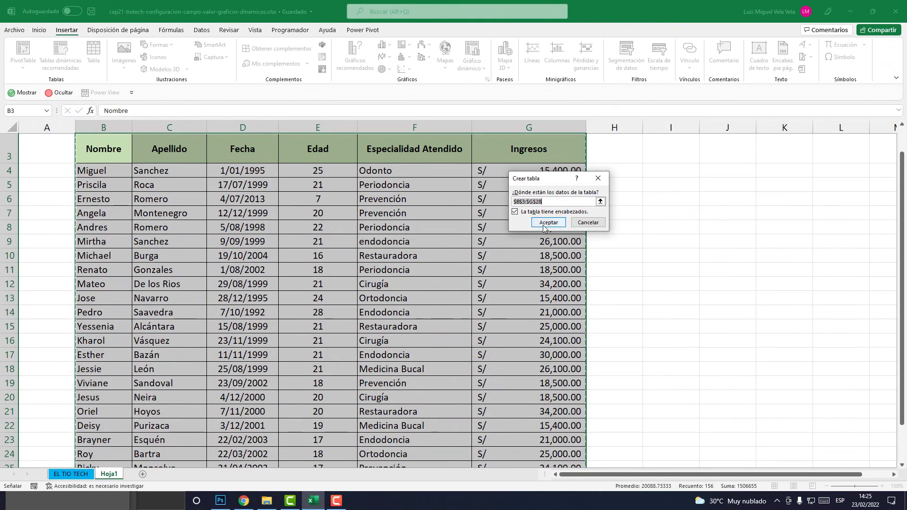
left_click(549, 225)
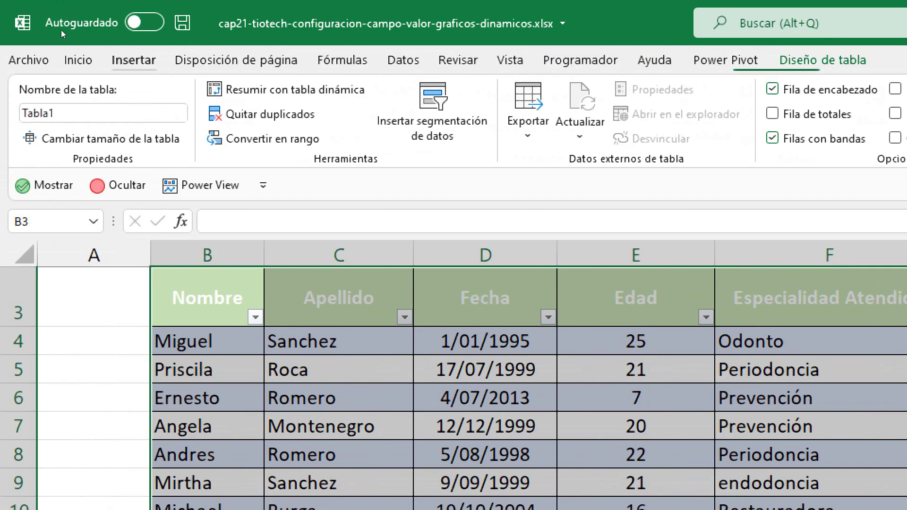
Step: Create a pivot table from Tabla1 on a new worksheet
left_click(64, 31)
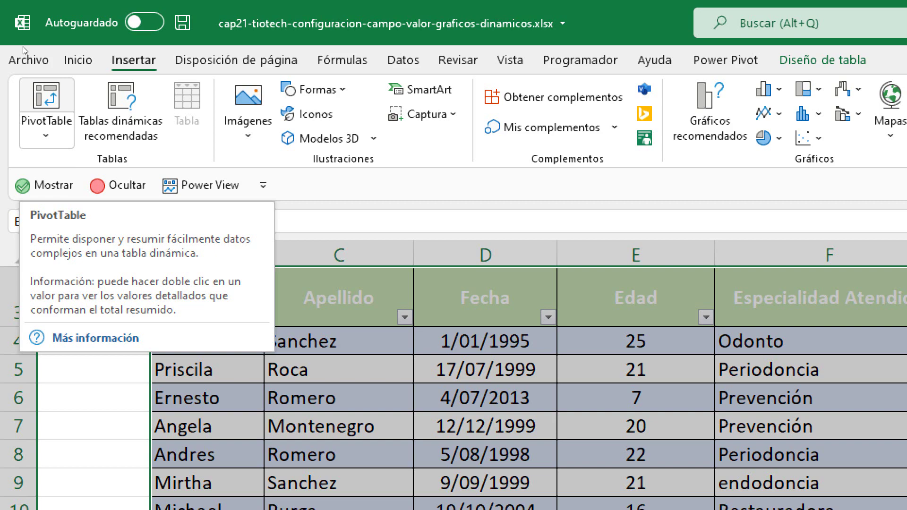
left_click(46, 109)
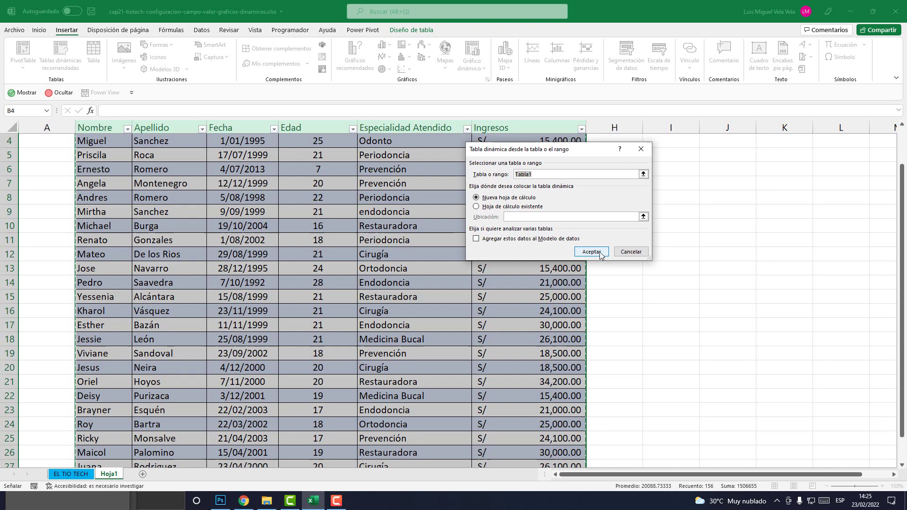
left_click(592, 250)
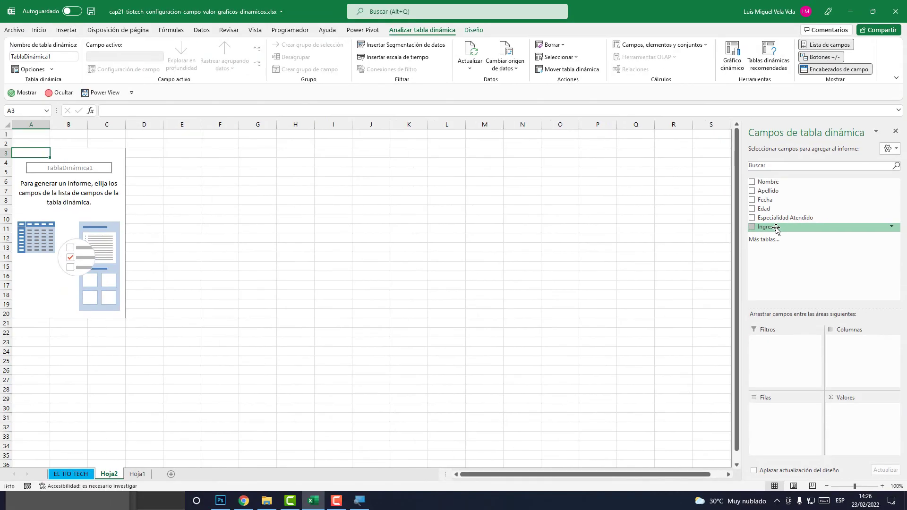
Step: Place Ingresos in the pivot table's values area and Especialidad Atendido in its rows area
left_click_drag(777, 230, 796, 509)
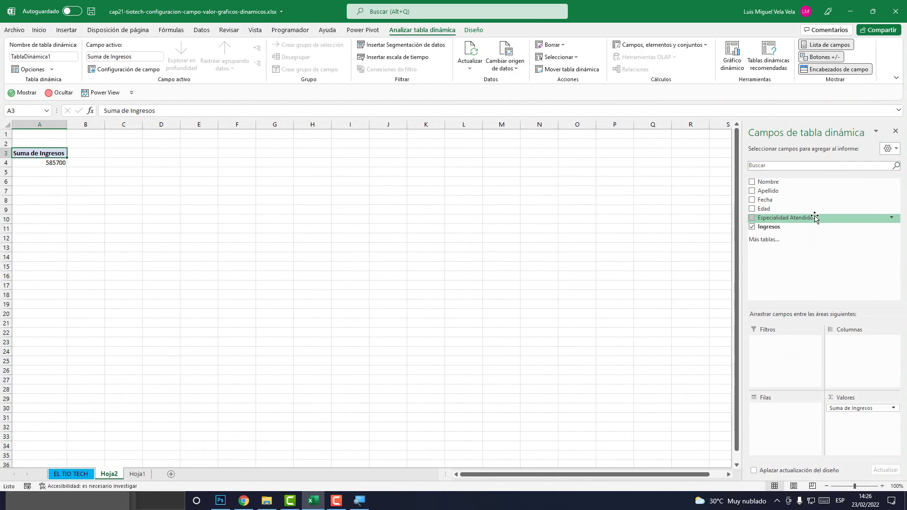
left_click_drag(816, 216, 737, 509)
left_click(882, 486)
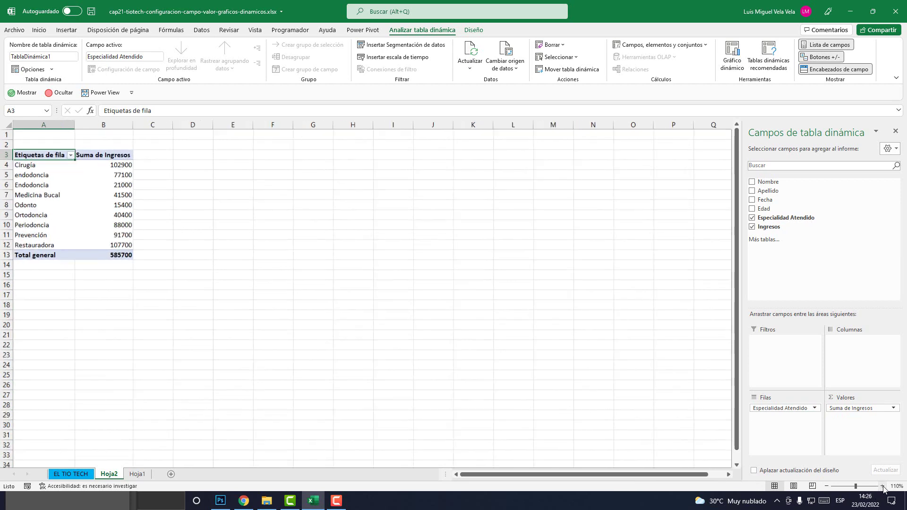
left_click(882, 486)
left_click(882, 486)
left_click(882, 486)
scroll(239, 334, "up", 4, "ctrl")
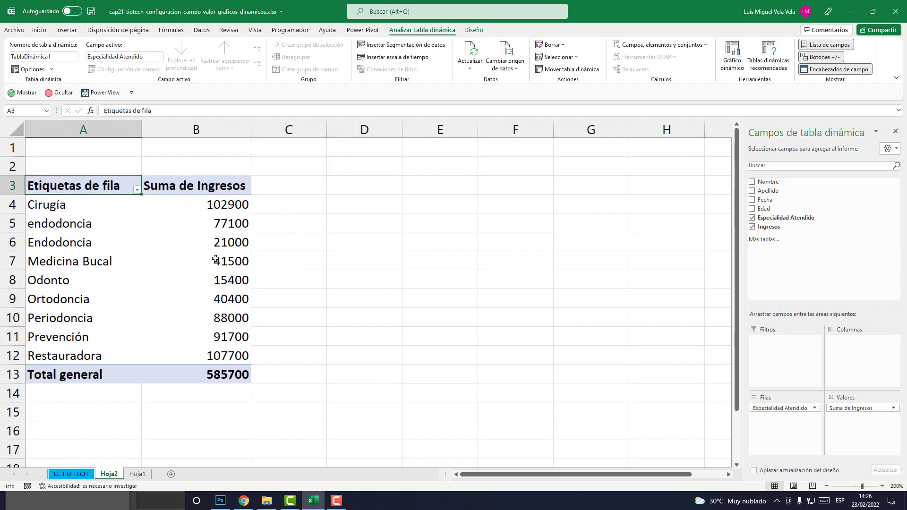
mouse_move(215, 259)
Step: Insert a 3D clustered column pivot chart of the Ingresos sums by Especialidad Atendido
left_click(104, 262)
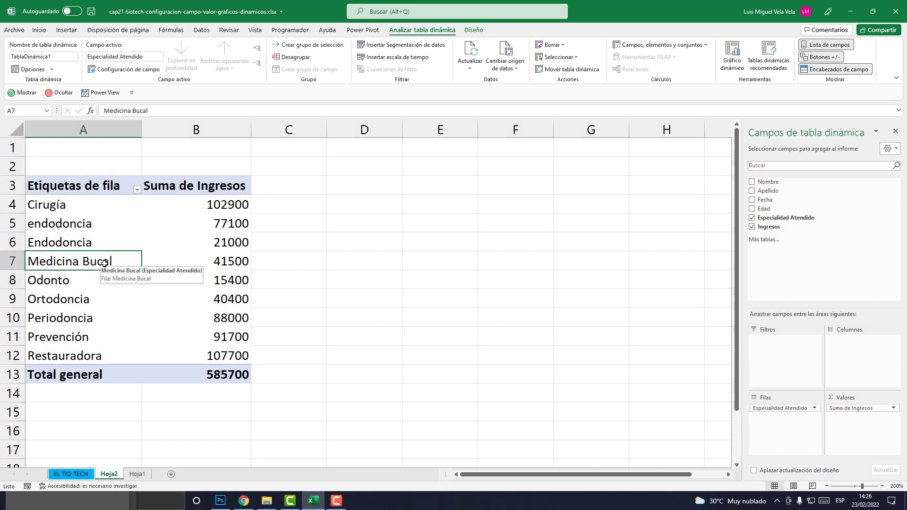
left_click(174, 243)
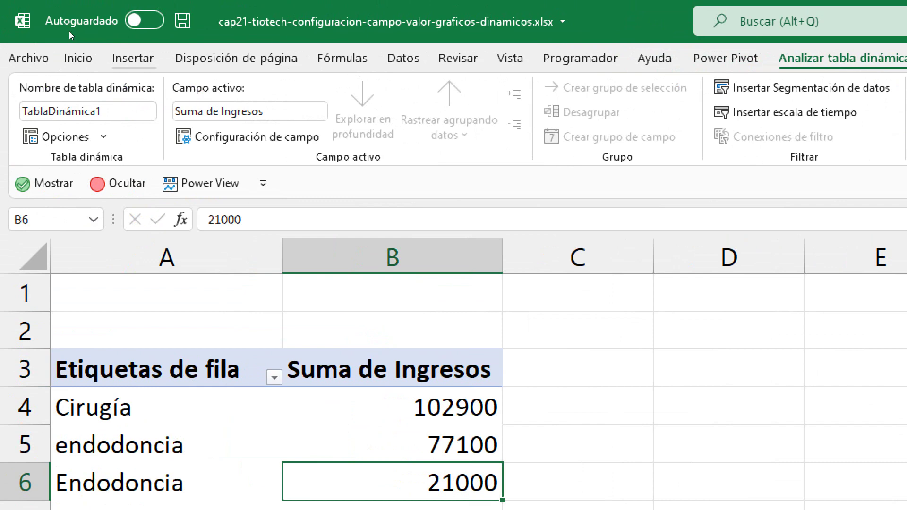
left_click(132, 58)
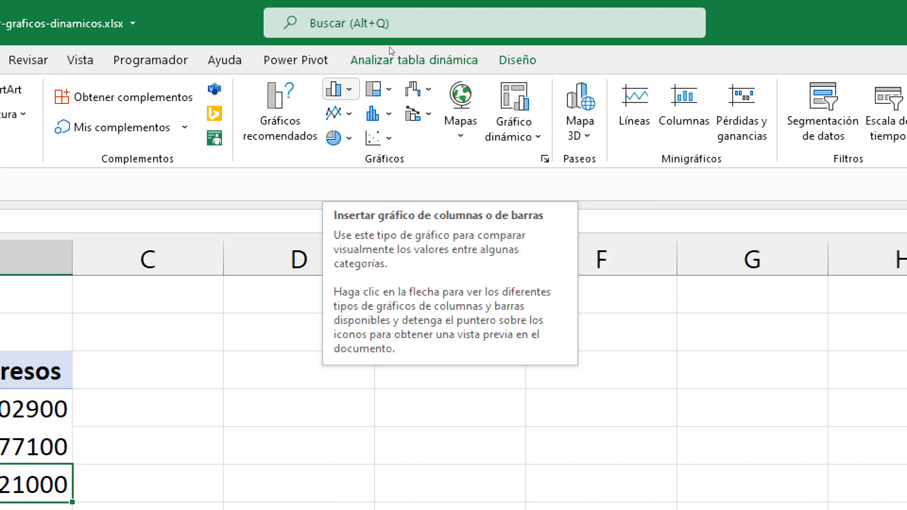
key("Return")
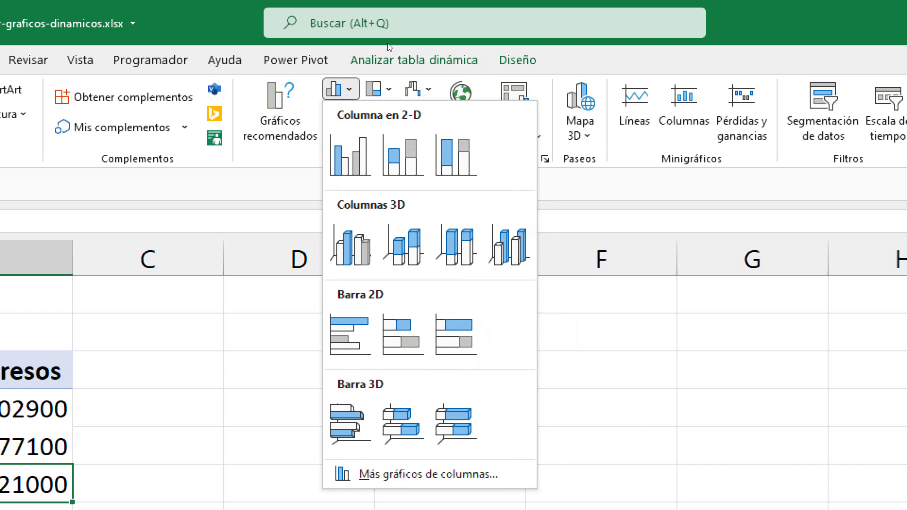
key("Down")
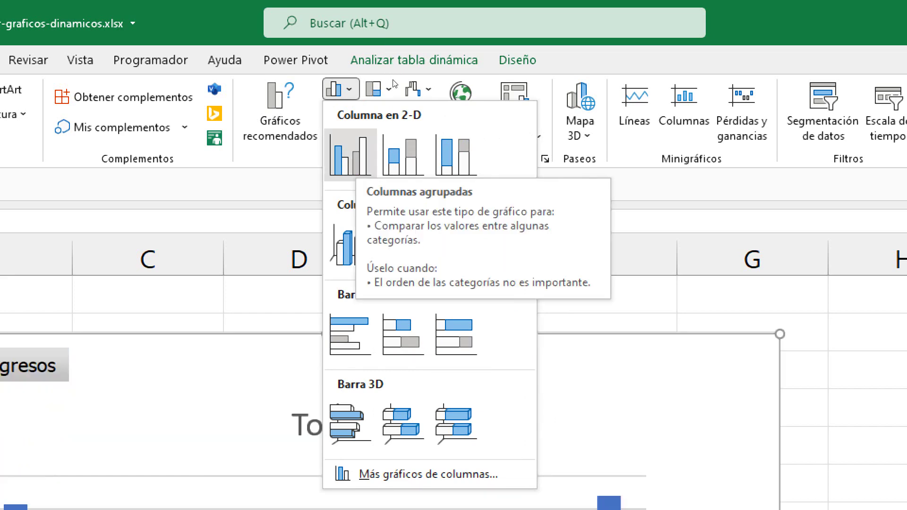
key("Down")
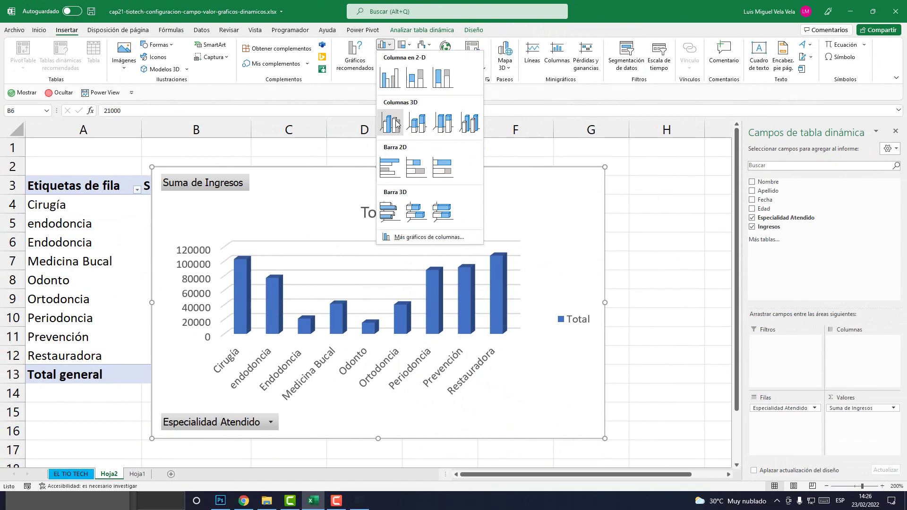
left_click(396, 123)
Step: Move the pivot chart beside the pivot table so that it no longer covers column B
left_click_drag(348, 178, 458, 170)
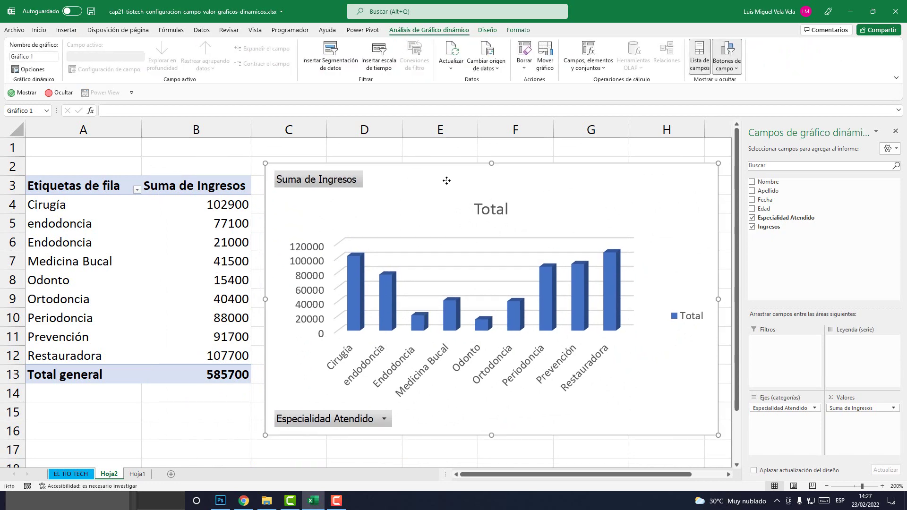
left_click(198, 237)
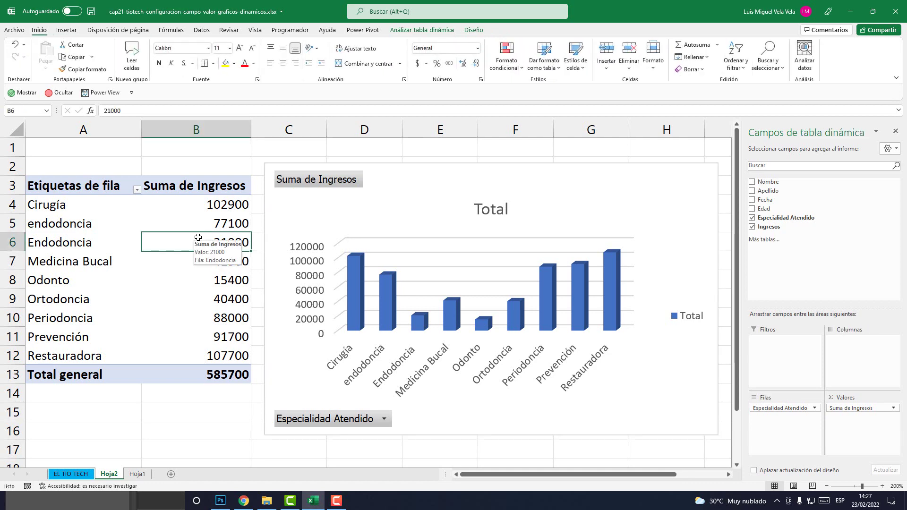
left_click(187, 258)
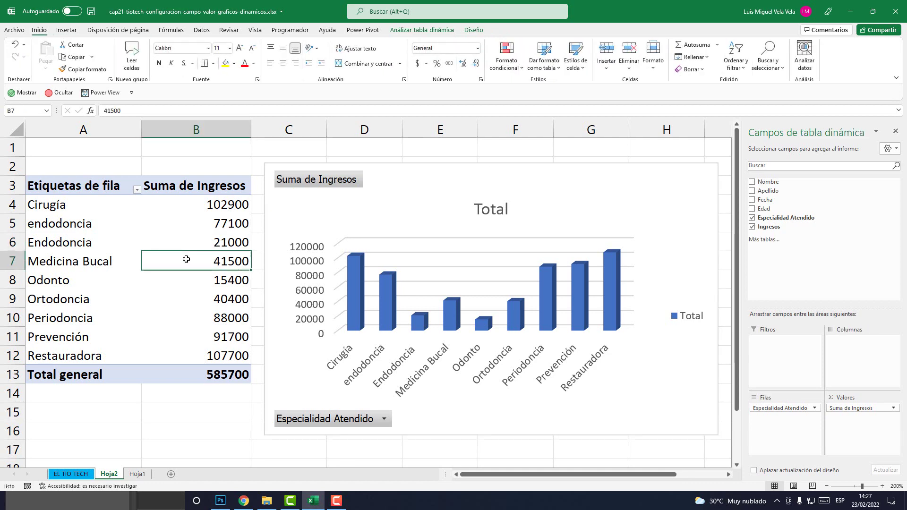
left_click(426, 176)
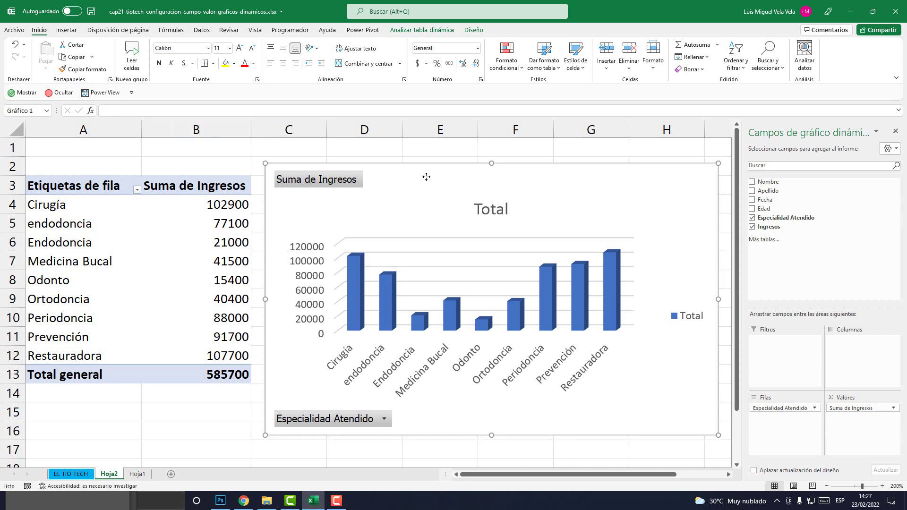
mouse_move(425, 178)
left_mouse_down()
mouse_move(464, 184)
mouse_move(442, 189)
mouse_move(426, 176)
left_mouse_up()
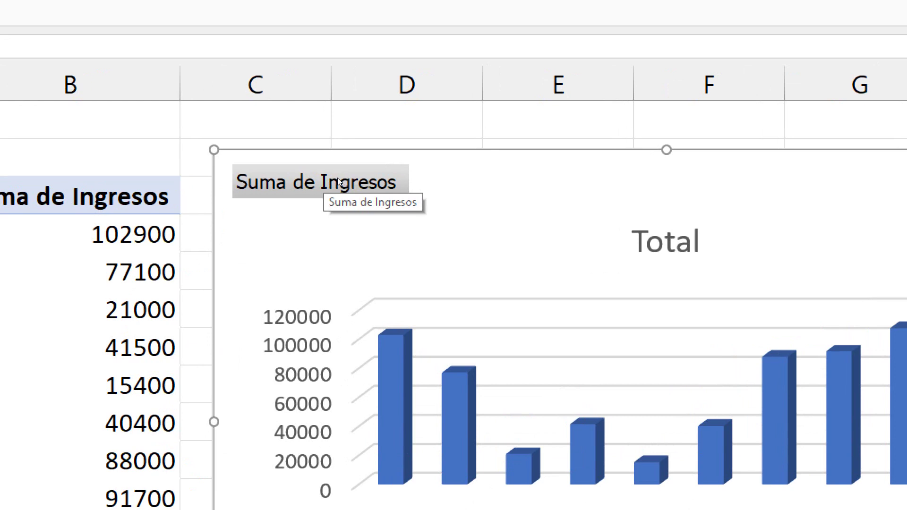
Step: Inspect the commands offered by the chart's Suma de Ingresos field button, including Configuración de campo de valor
right_click(336, 180)
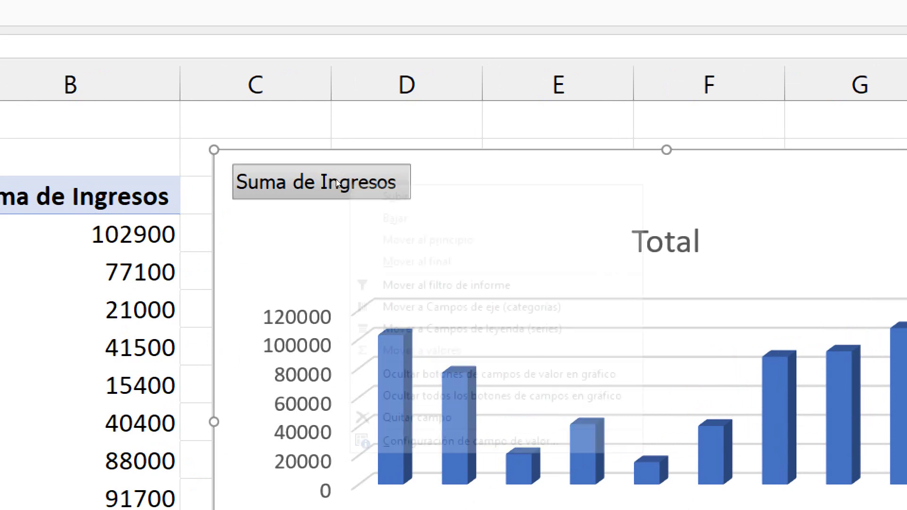
key("Up")
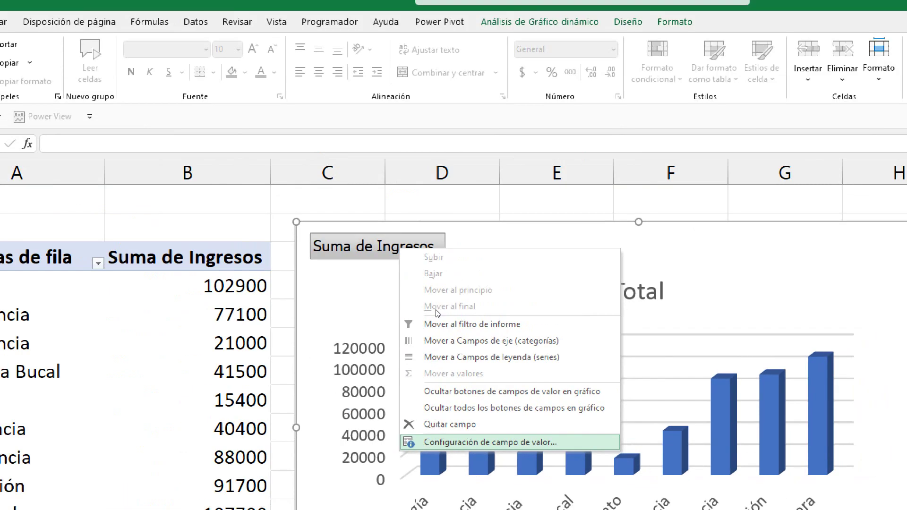
key("Escape")
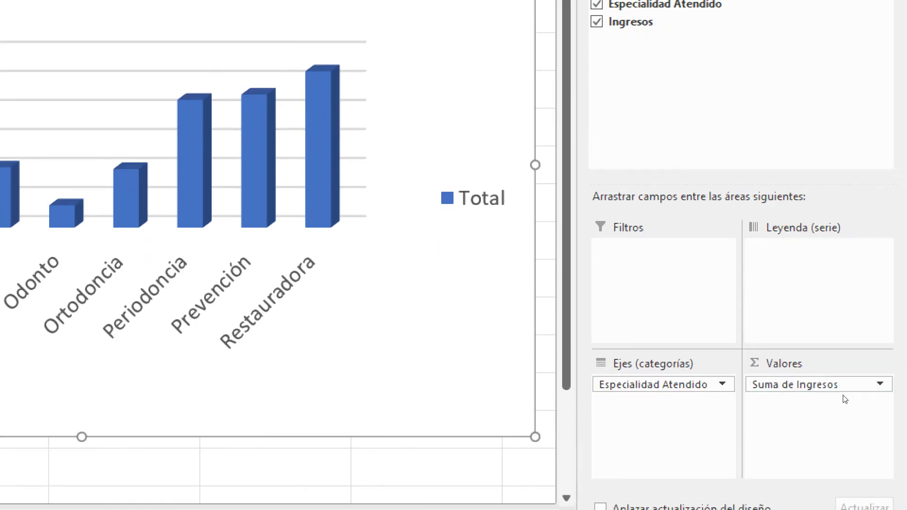
Step: Review the value field settings of Suma de Ingresos from the Valores area and close them without changes
left_click(895, 412)
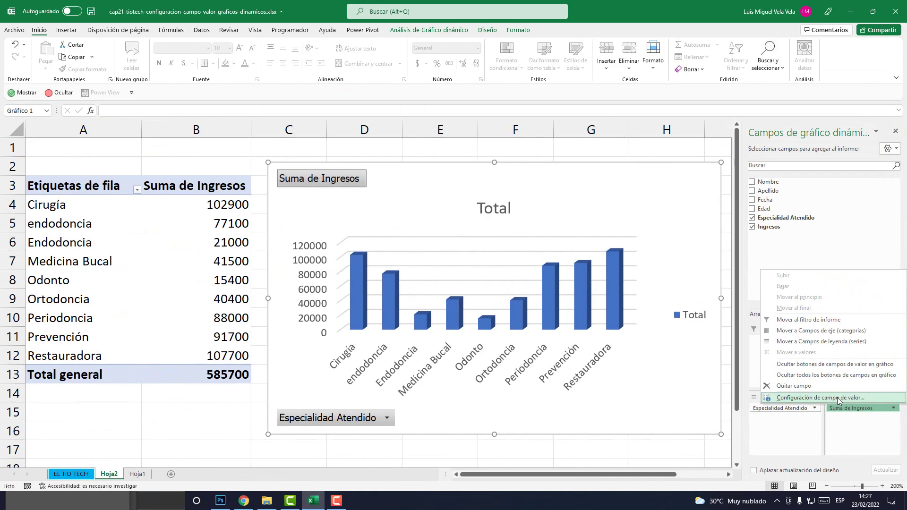
left_click(837, 398)
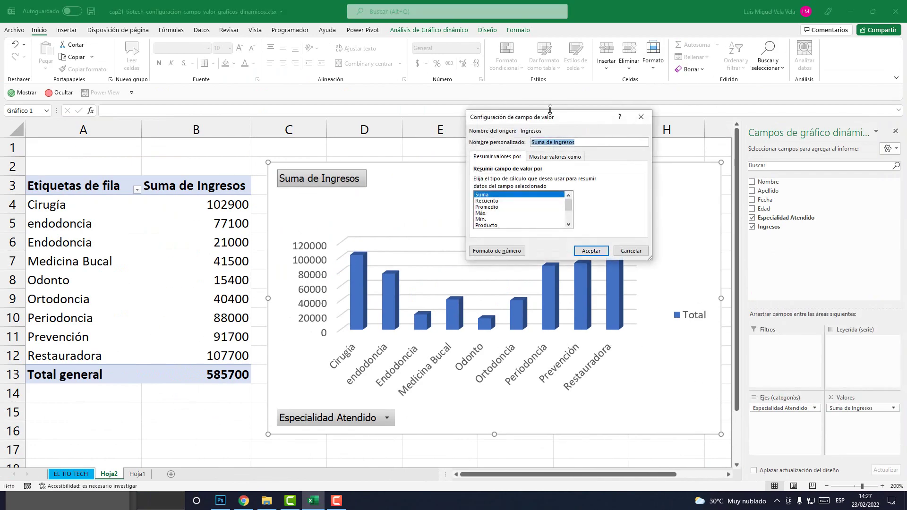
left_click_drag(553, 120, 475, 160)
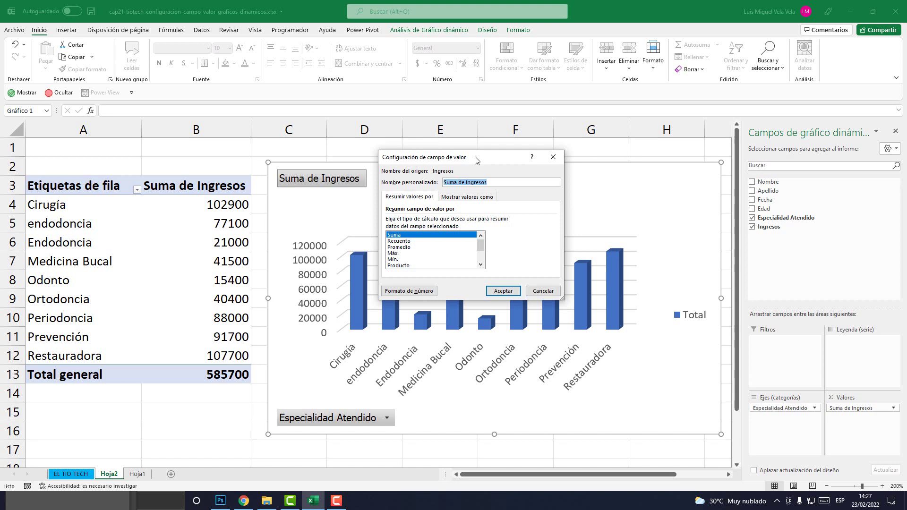
left_click_drag(476, 160, 546, 179)
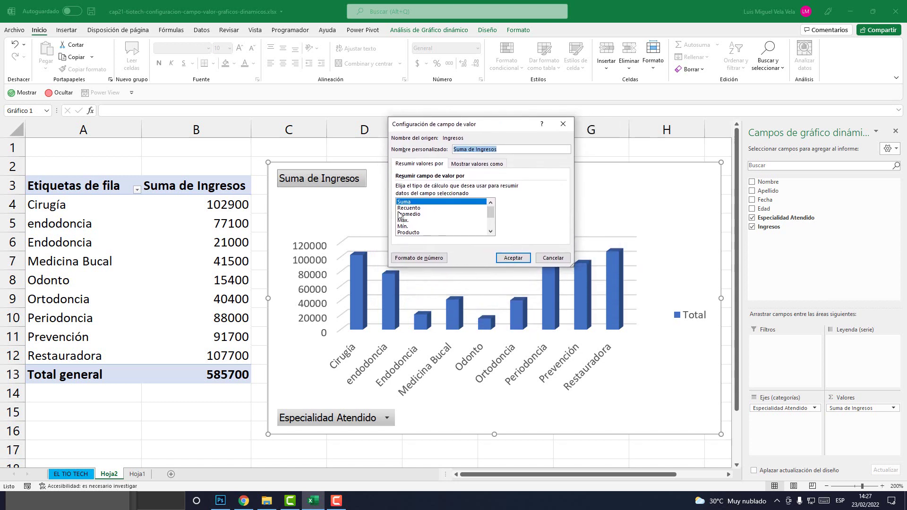
left_click(536, 259)
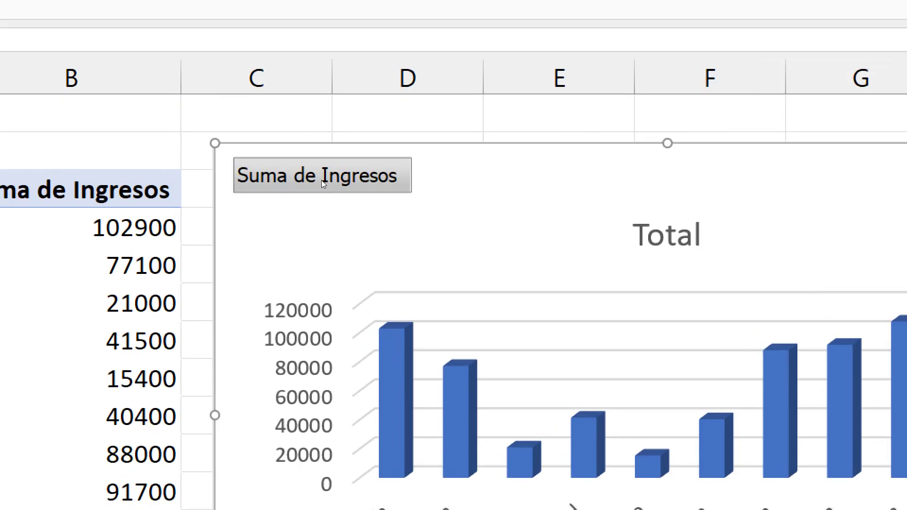
Step: Summarise the chart's Ingresos value field by Recuento
right_click(322, 182)
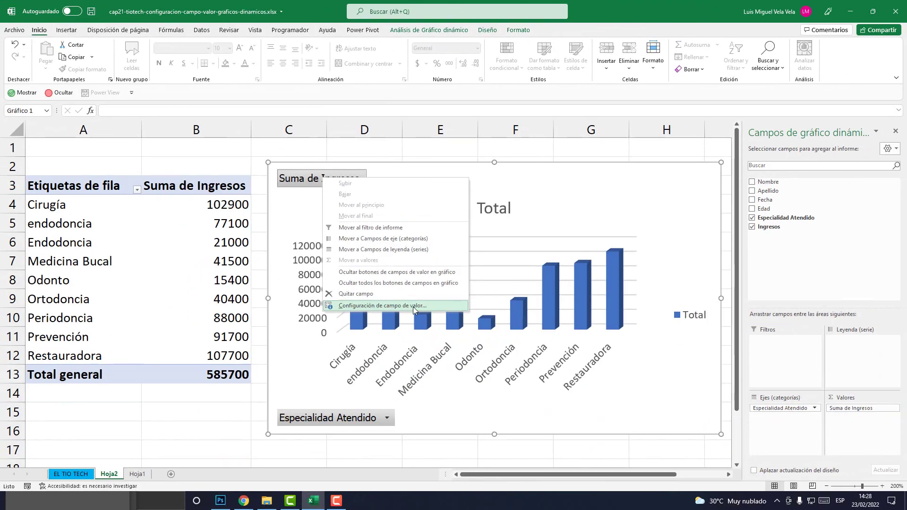
left_click(472, 412)
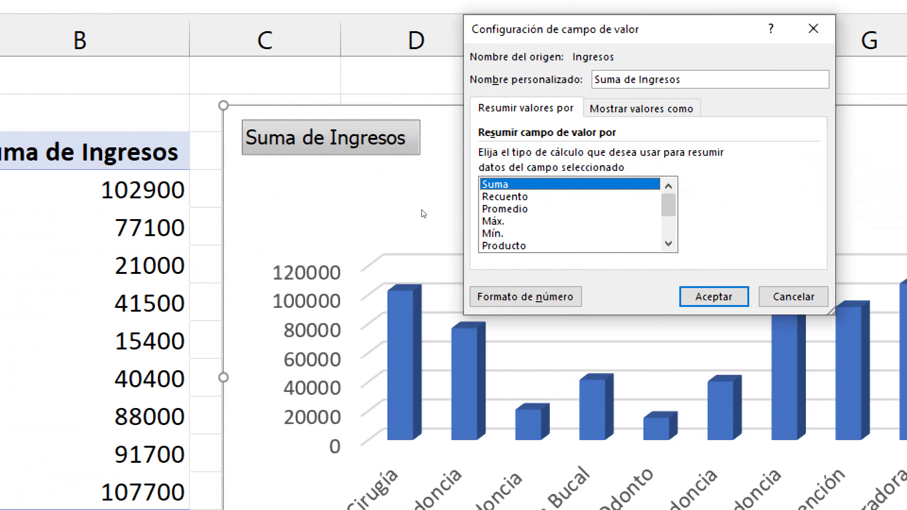
key("Down")
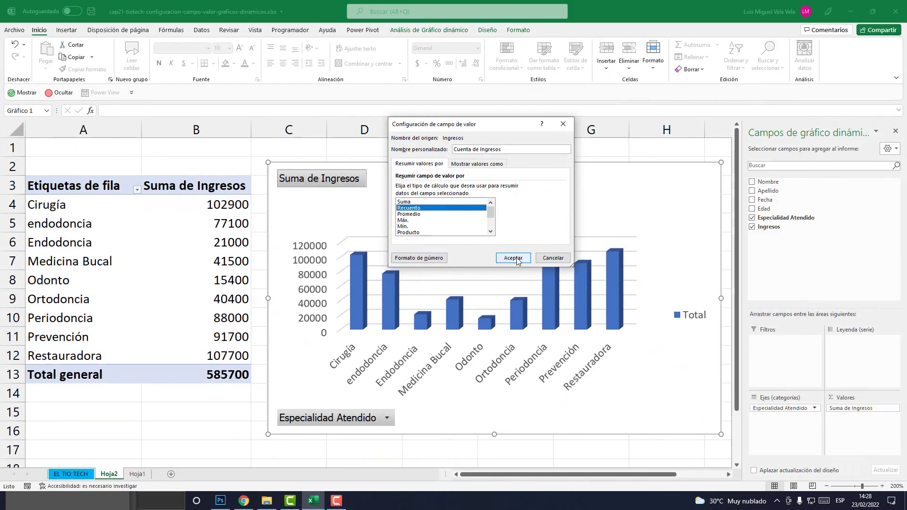
left_click(513, 258)
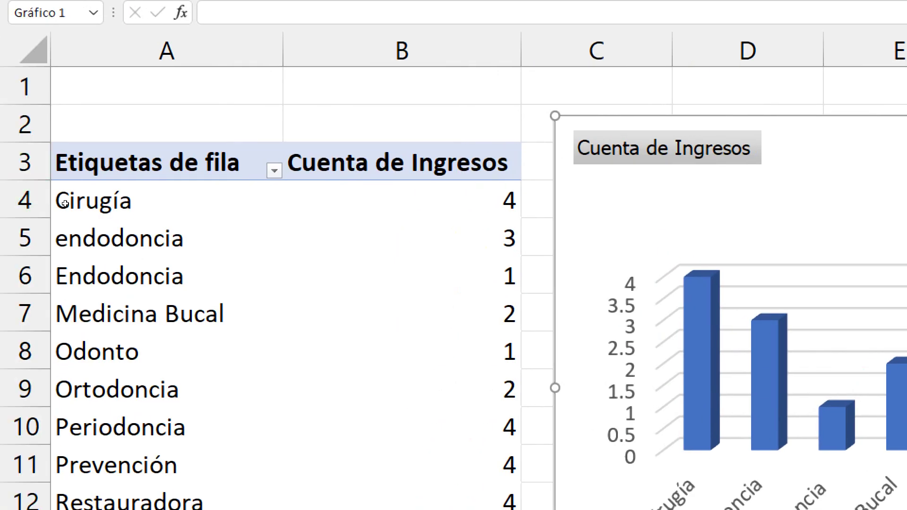
Step: Review the record counts for Cirugía, endodoncia and Endodoncia in the pivot table
left_click(19, 205)
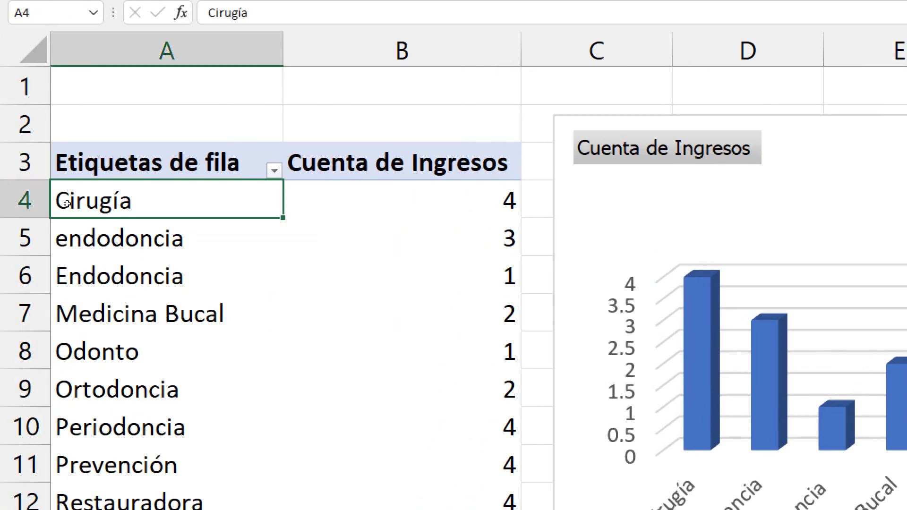
key("Right")
left_click(92, 224)
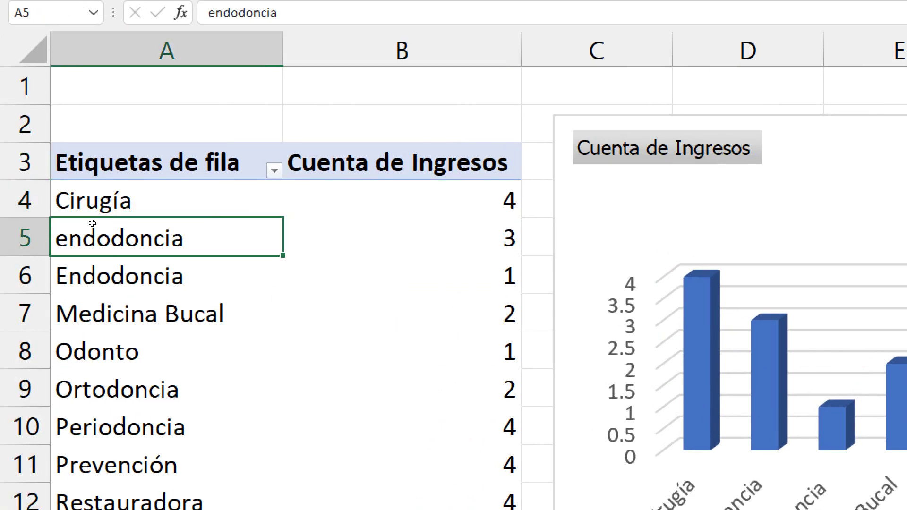
key("Tab")
key("Return")
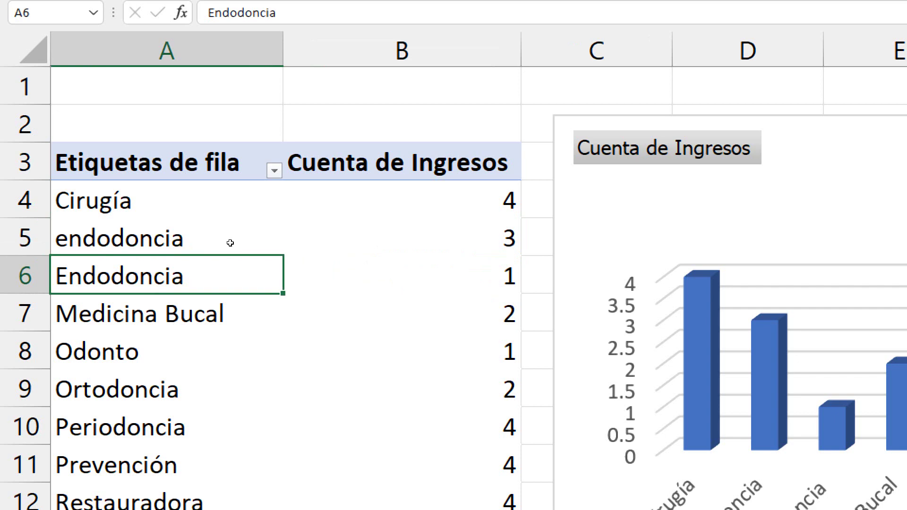
key("Tab")
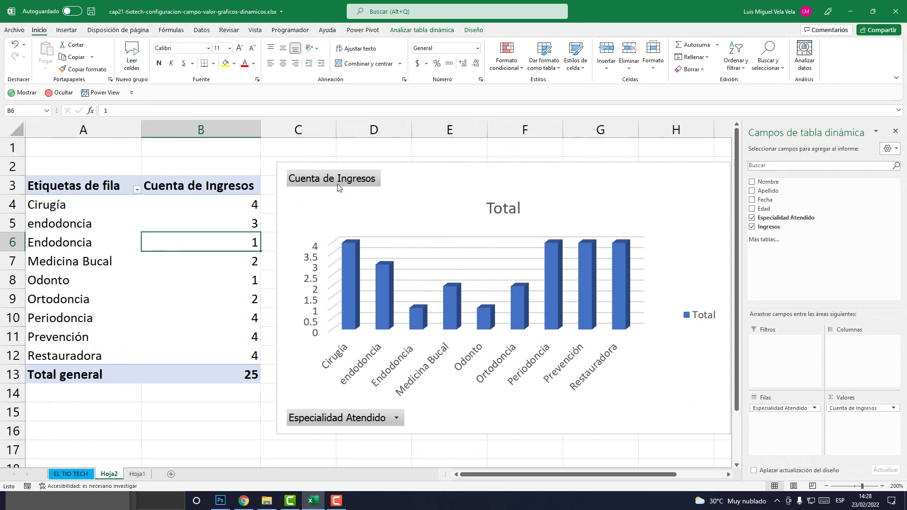
Step: Reopen the chart's value field settings and go through the Promedio, Máx. and Mín. summary types
left_click(676, 157)
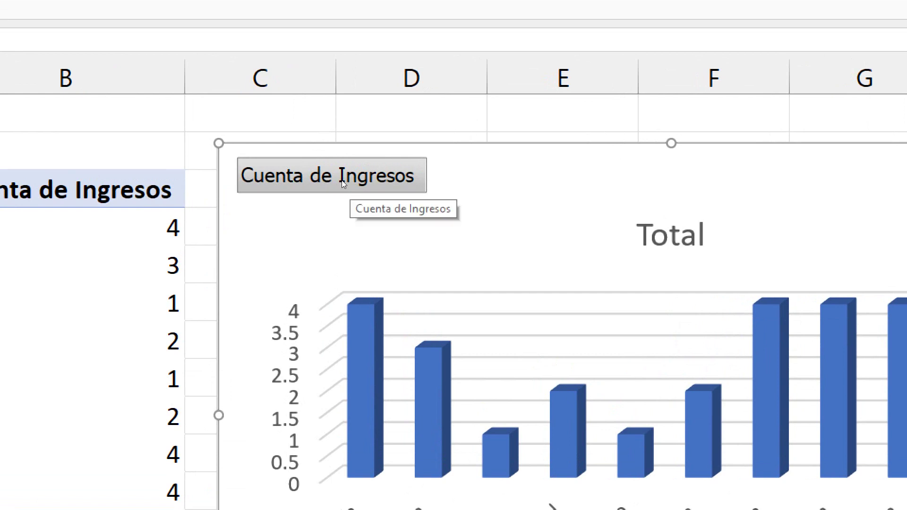
right_click(339, 181)
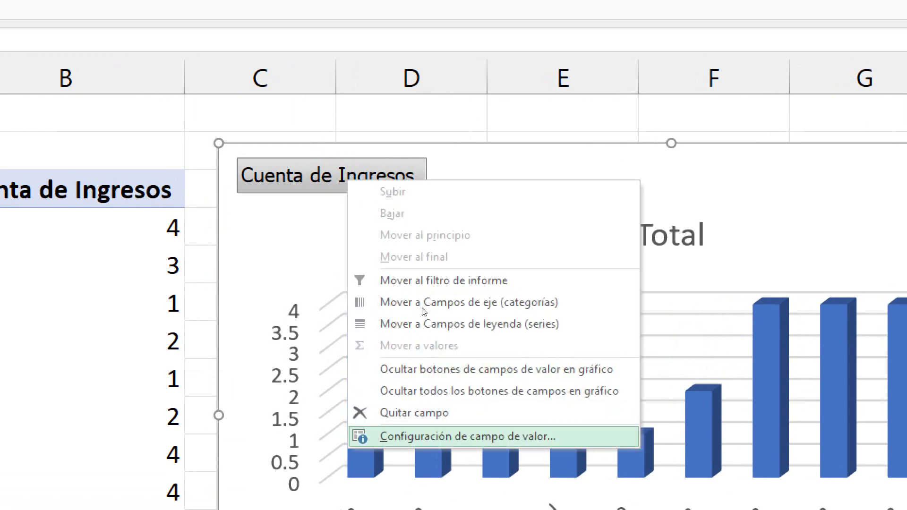
key("Return")
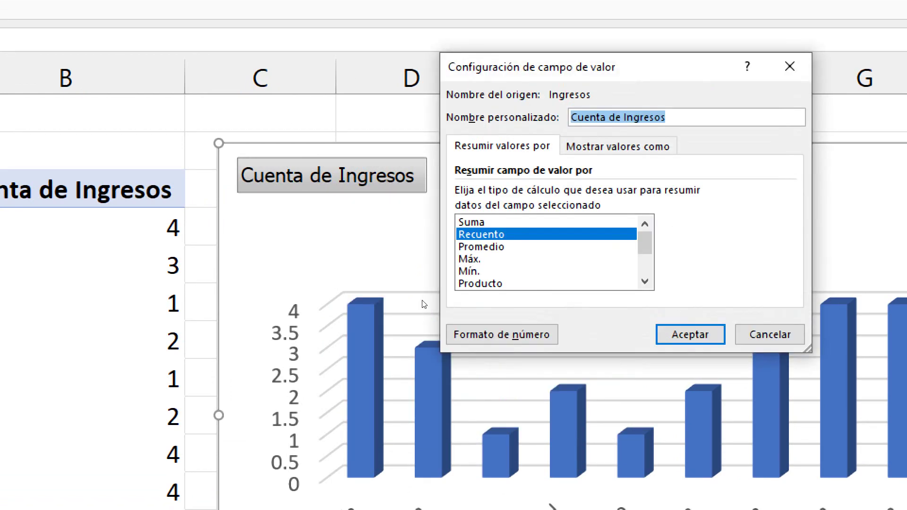
key("Down")
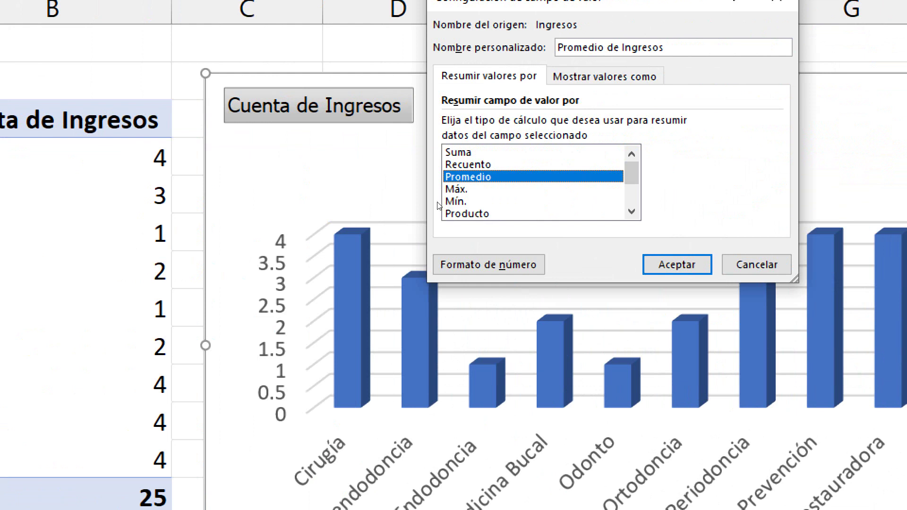
key("Down")
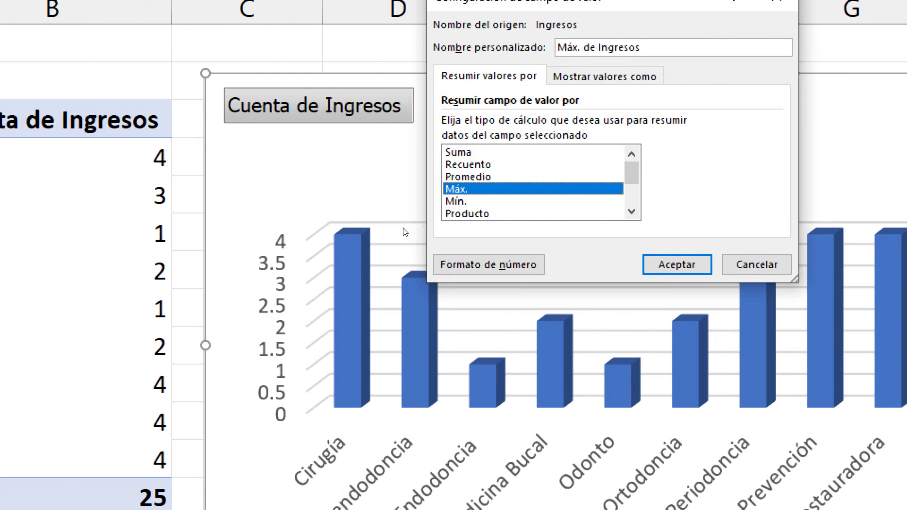
key("Down")
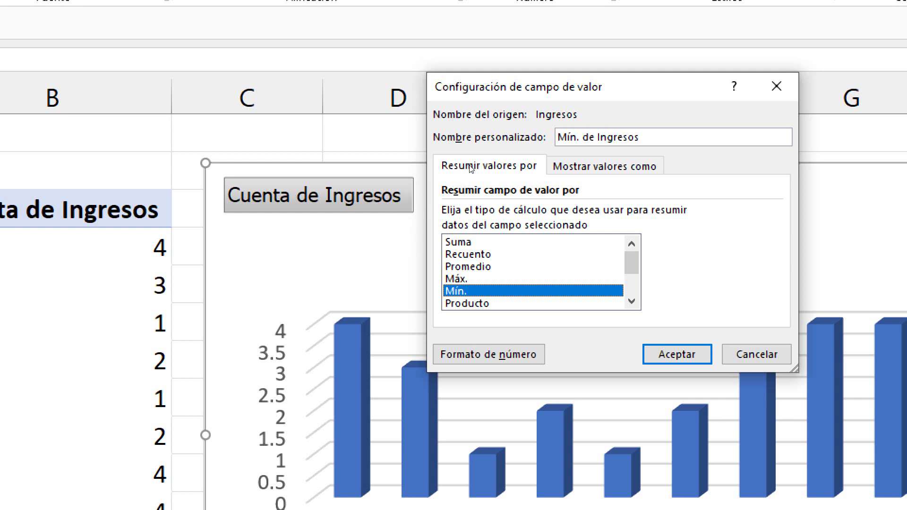
Step: Examine the calculation options offered under Mostrar valores como for the Ingresos field
key("ctrl+Tab")
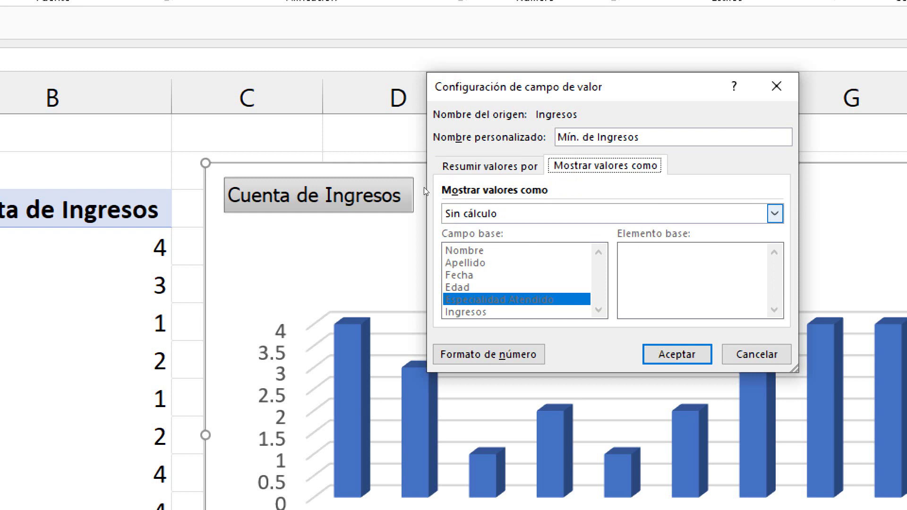
key("Tab")
key("alt+Down")
scroll(563, 214, "down", 3)
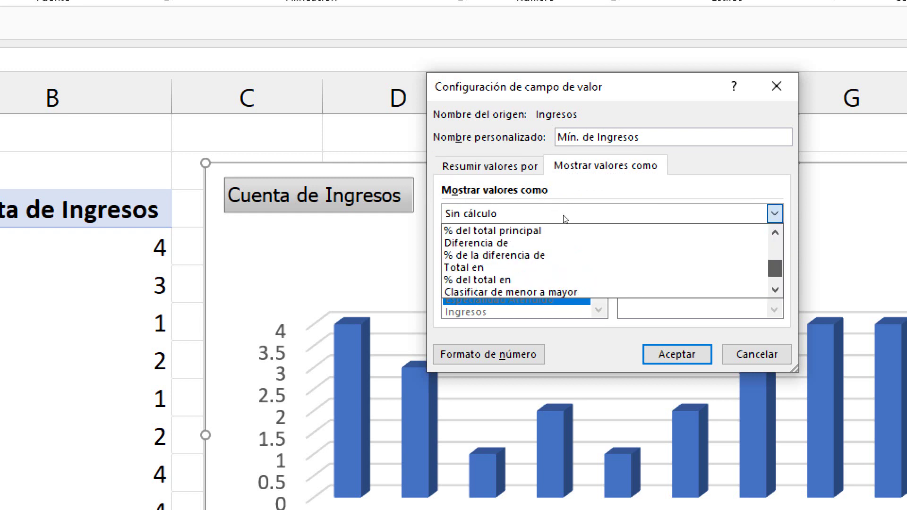
scroll(561, 202, "up", 3)
key("Up")
key("Up")
key("Down")
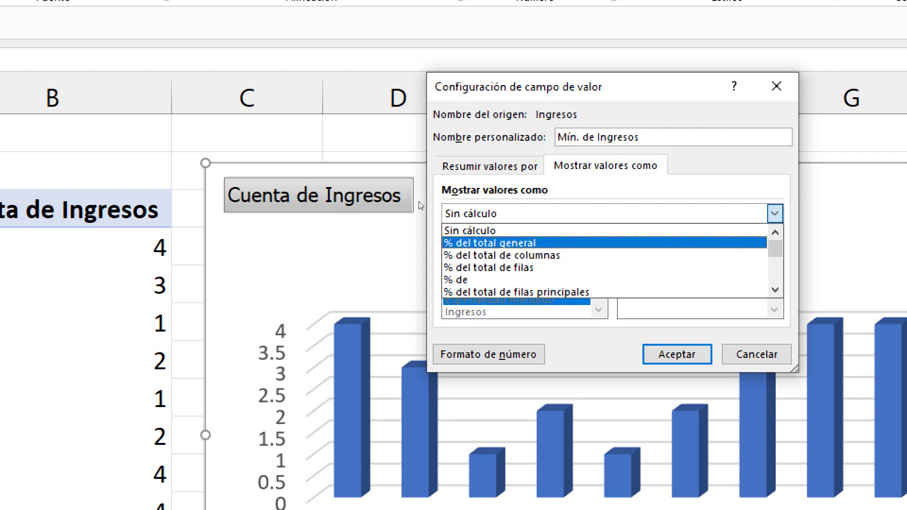
key("Up")
Step: Summarise the Ingresos value field by Suma and apply the settings
key("shift+Tab")
key("Left")
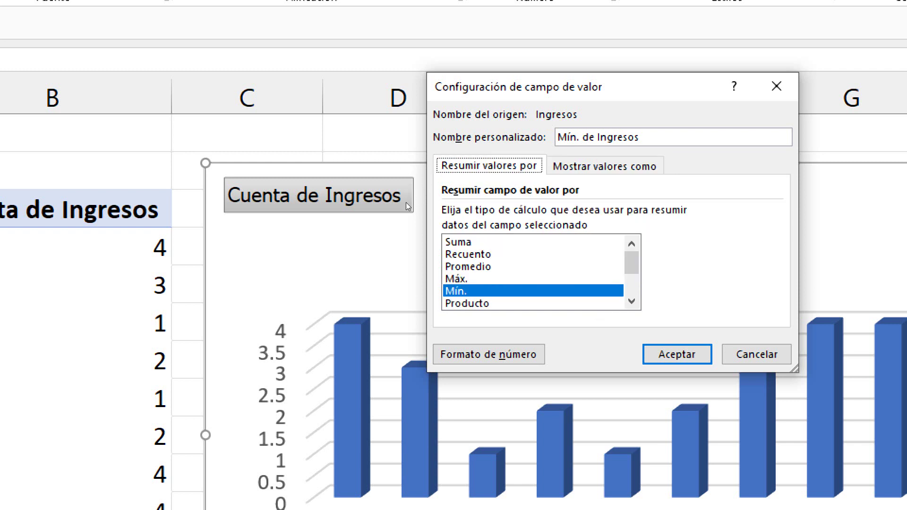
key("Tab")
key("Home")
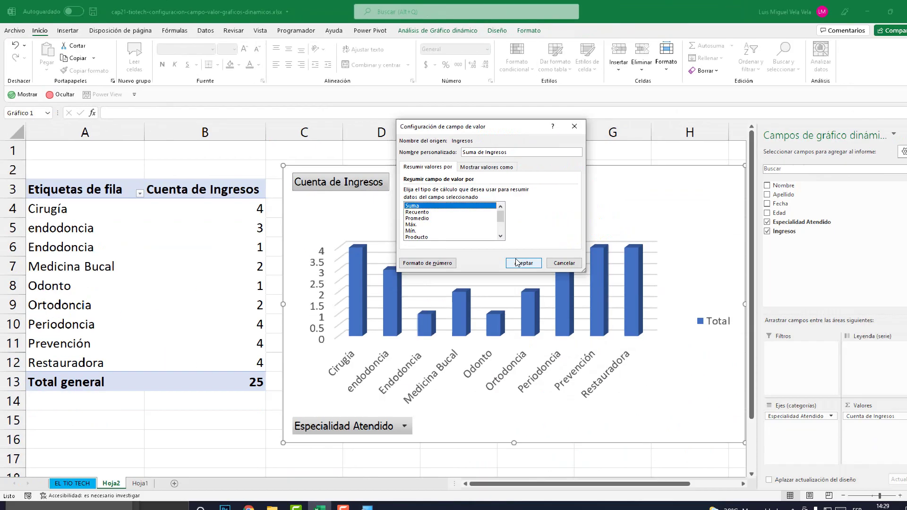
left_click(522, 262)
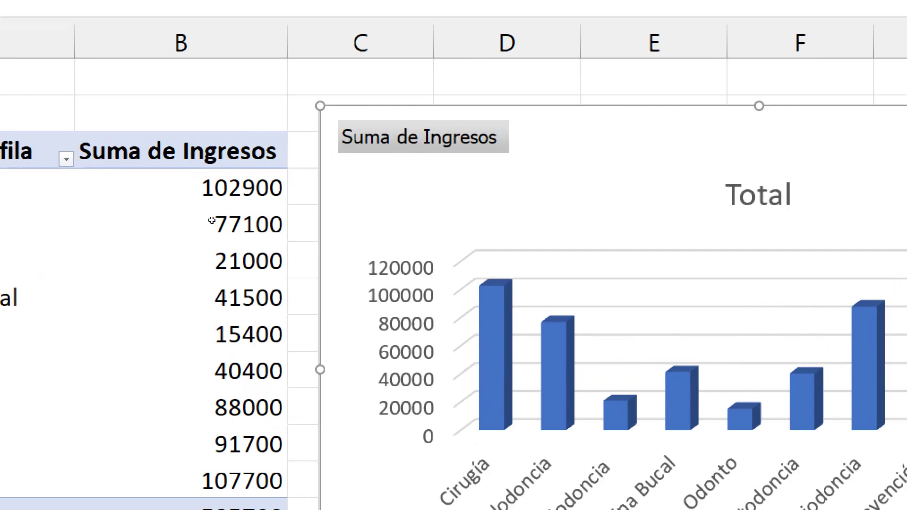
Step: Review the Suma de Ingresos values in column B of the pivot table
left_click_drag(222, 204, 222, 356)
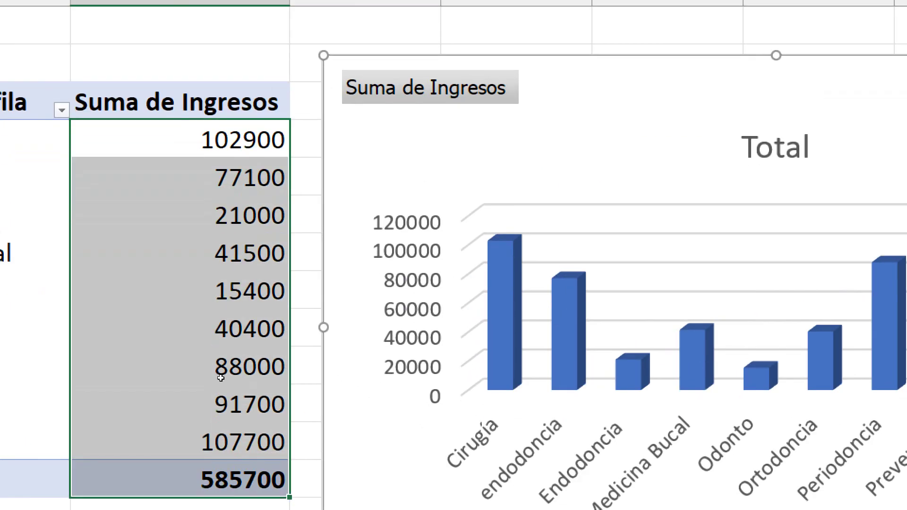
left_click(222, 252)
left_click(227, 139)
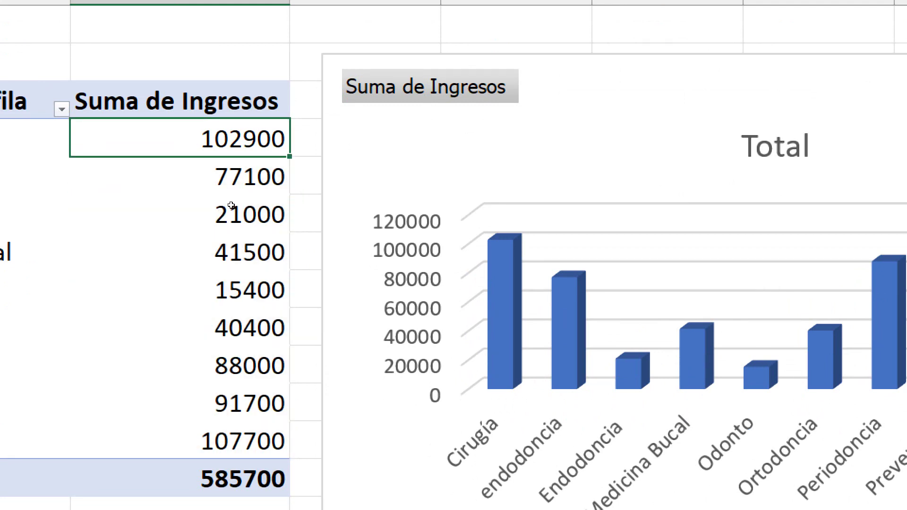
Step: Show the chart's Suma de Ingresos values as % del total general
left_click(315, 191)
key("shift+F10")
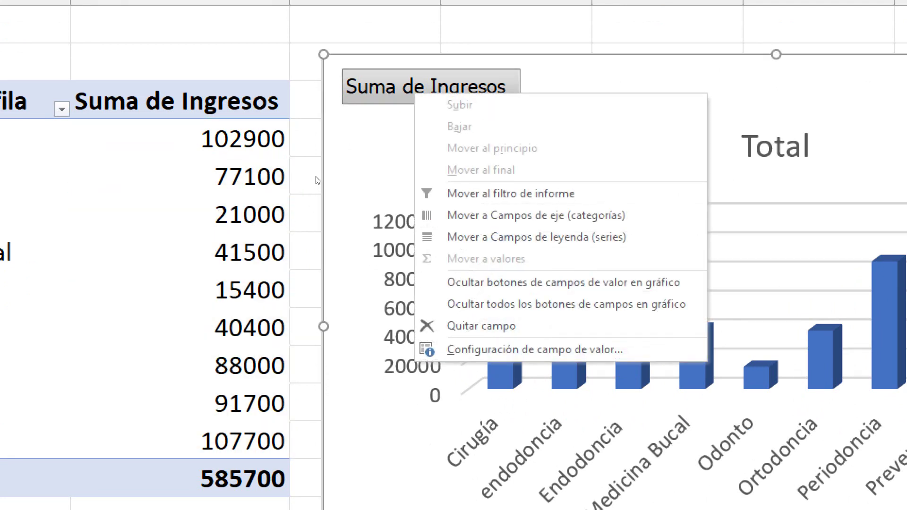
key("Up")
key("Return")
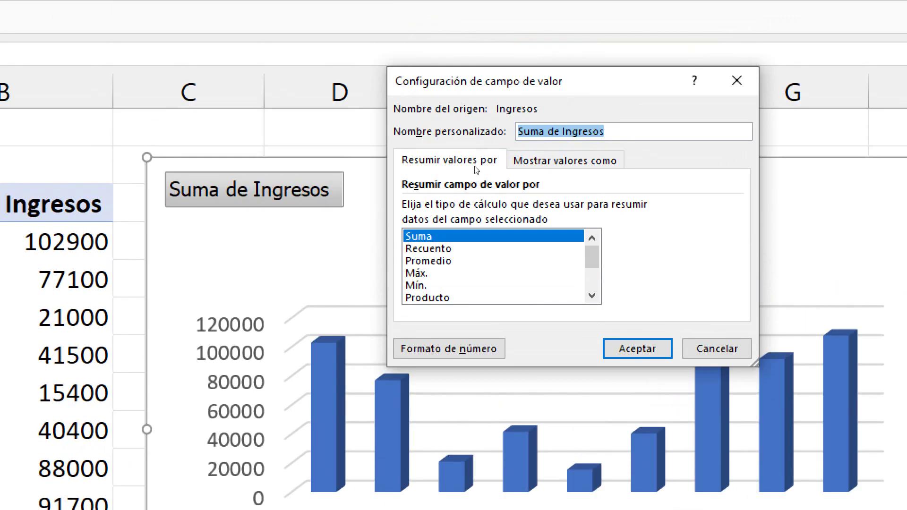
key("ctrl+Tab")
key("alt+Down")
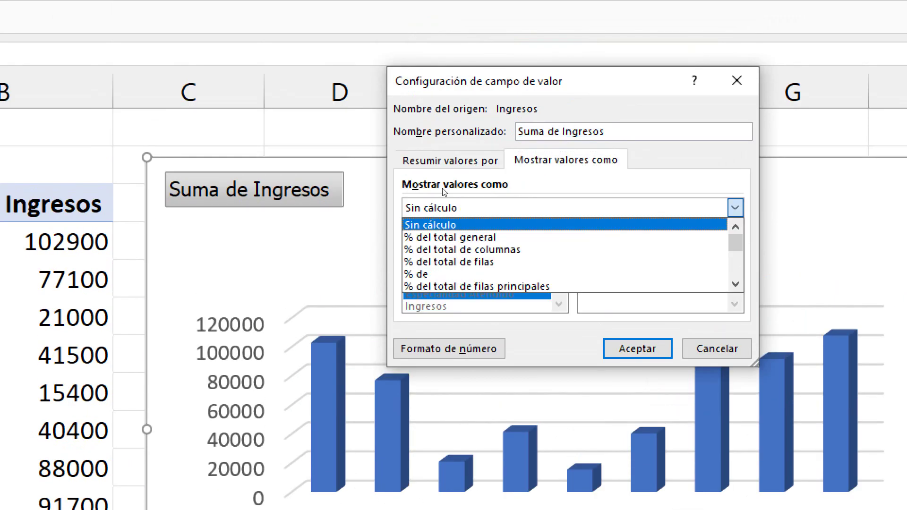
key("Down")
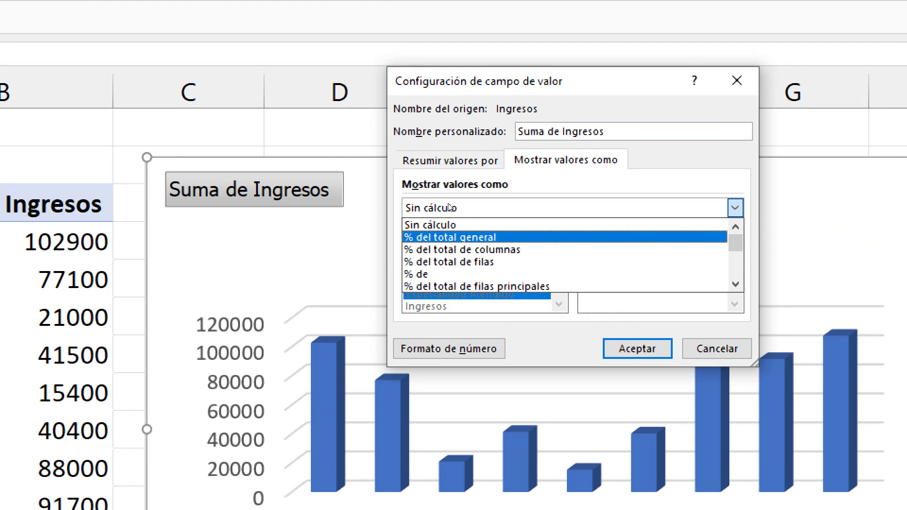
key("Down")
key("Down")
key("Down")
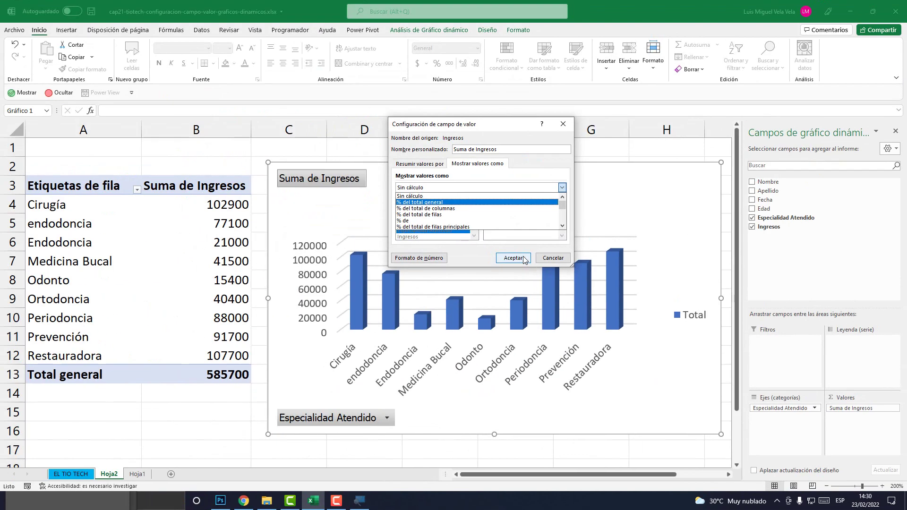
left_click(839, 119)
left_click(523, 258)
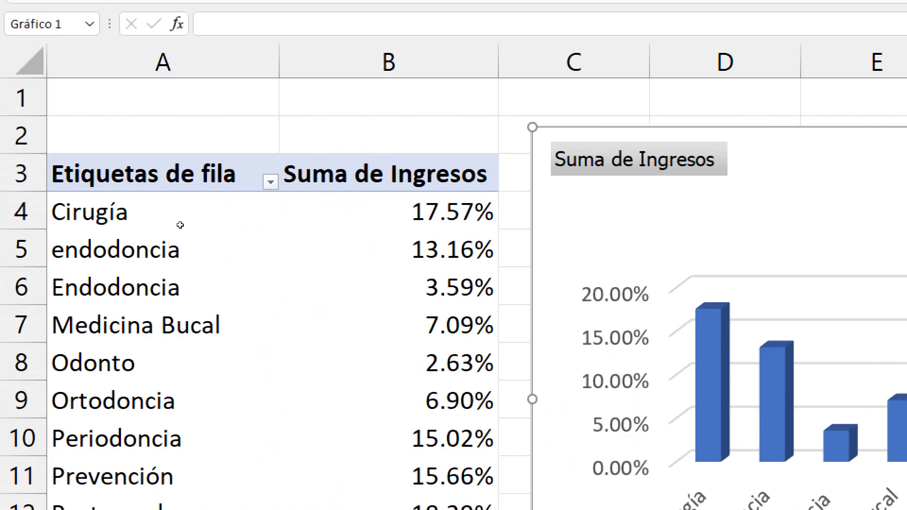
Step: Compare the Suma de Ingresos percentages in column B with the chart's vertical axis
left_click(208, 205)
left_click_drag(204, 212, 199, 448)
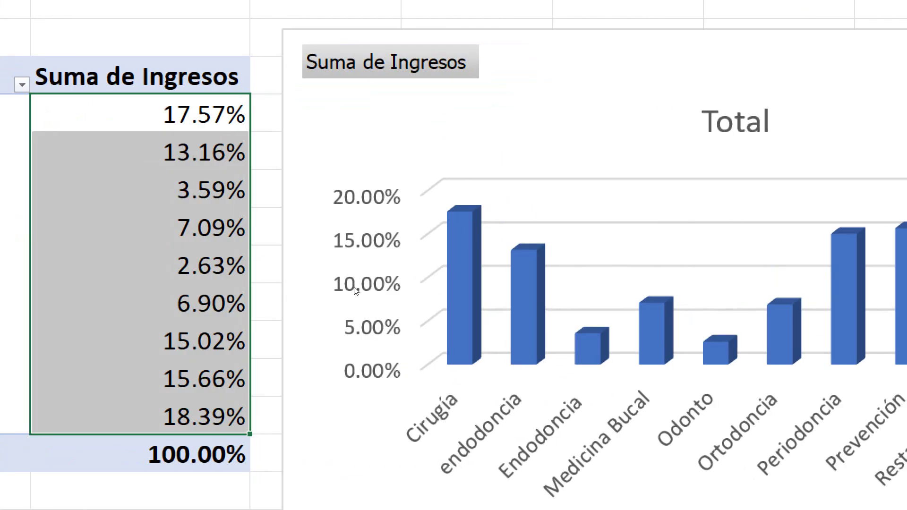
left_click(356, 291)
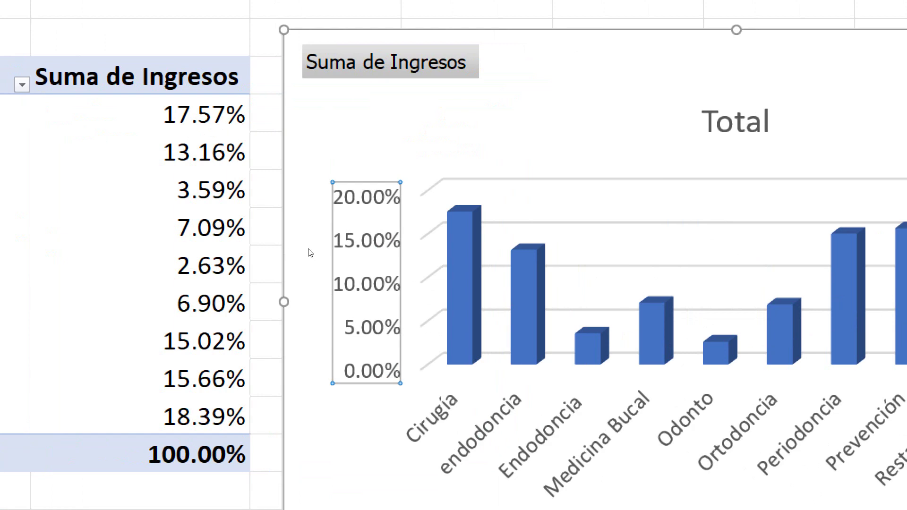
key("Escape")
Step: Go through the individual percentages in column B from endodoncia down to Prevención
key("Down")
key("Down")
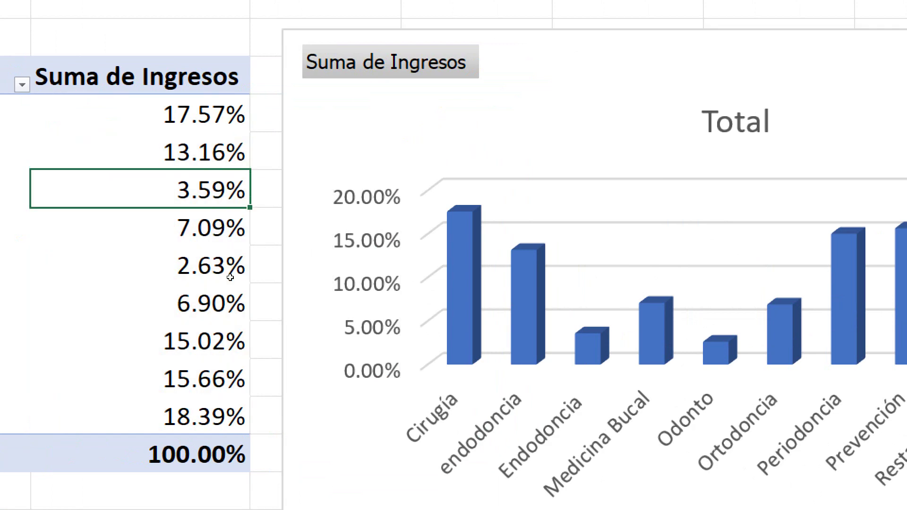
key("Down")
key("Down")
key("Down")
key("Down")
key("Down")
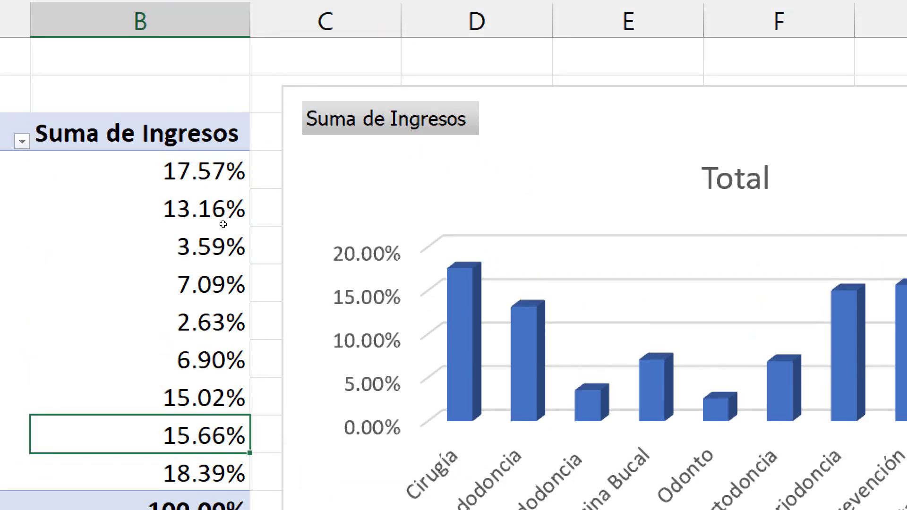
Step: Check the percentages of all specialities from Restauradora up to Cirugía against the Total general cell
left_click(222, 173)
left_click_drag(33, 461, 67, 418)
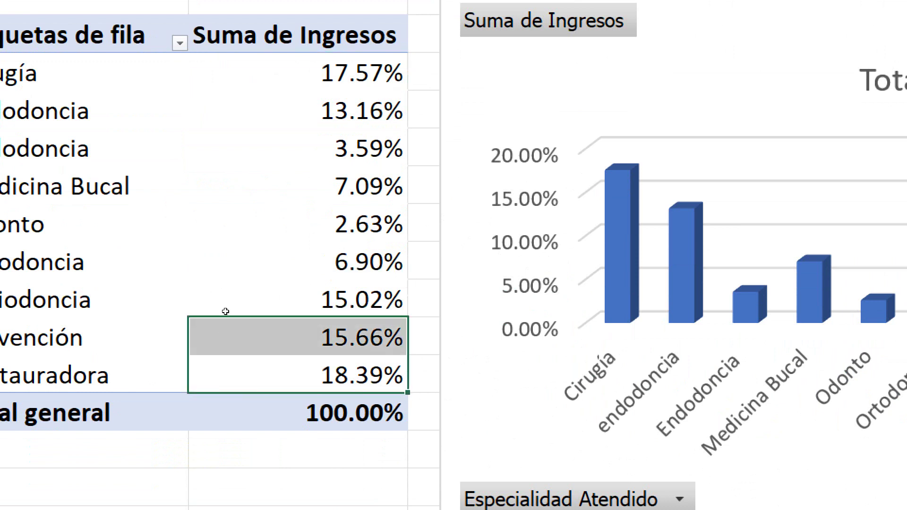
left_click_drag(225, 311, 223, 202)
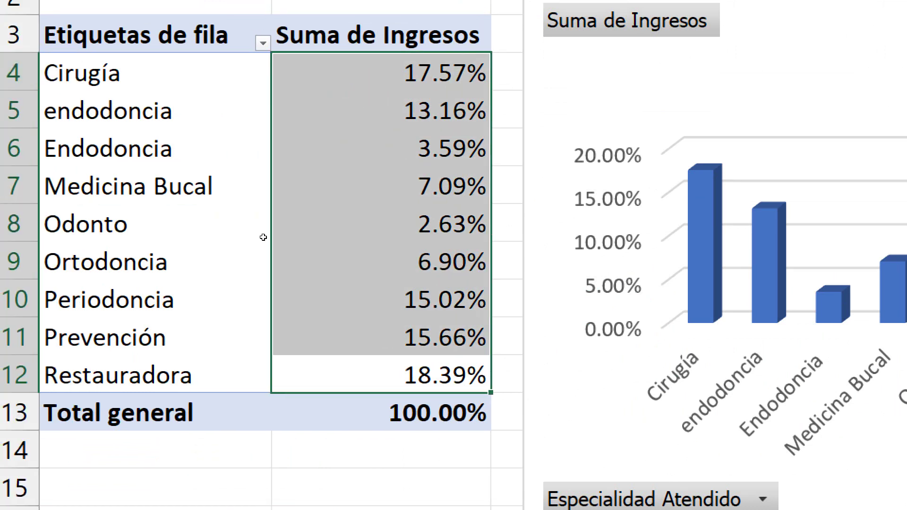
key("Down")
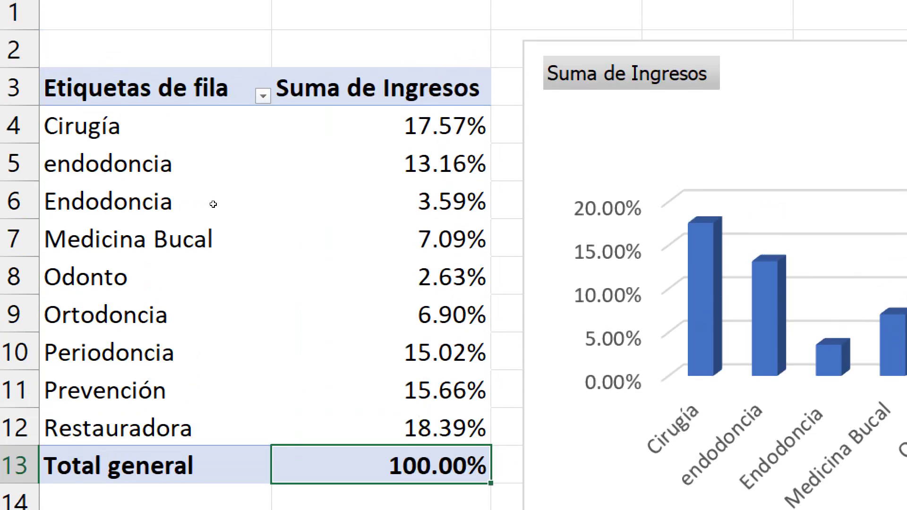
Step: Select the Suma de Ingresos percentages in column B from Cirugía through Restauradora
left_click_drag(212, 56, 226, 267)
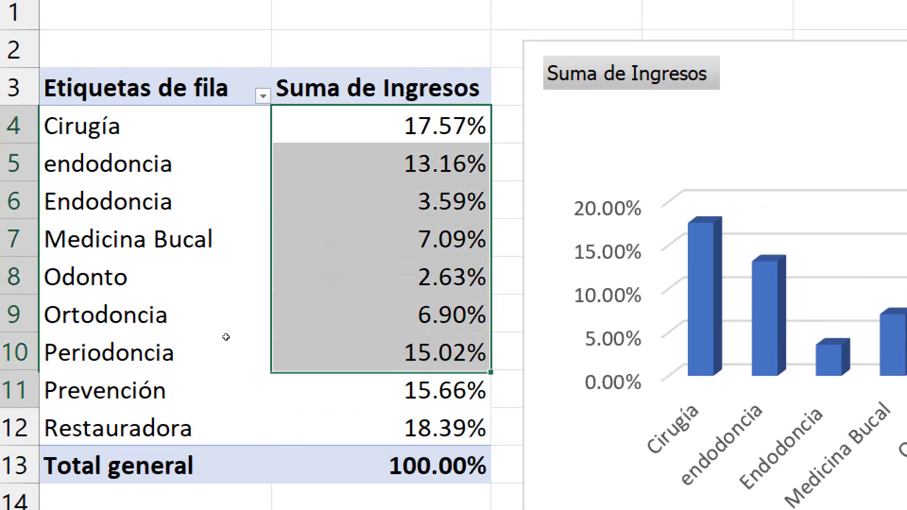
left_click_drag(226, 337, 226, 362)
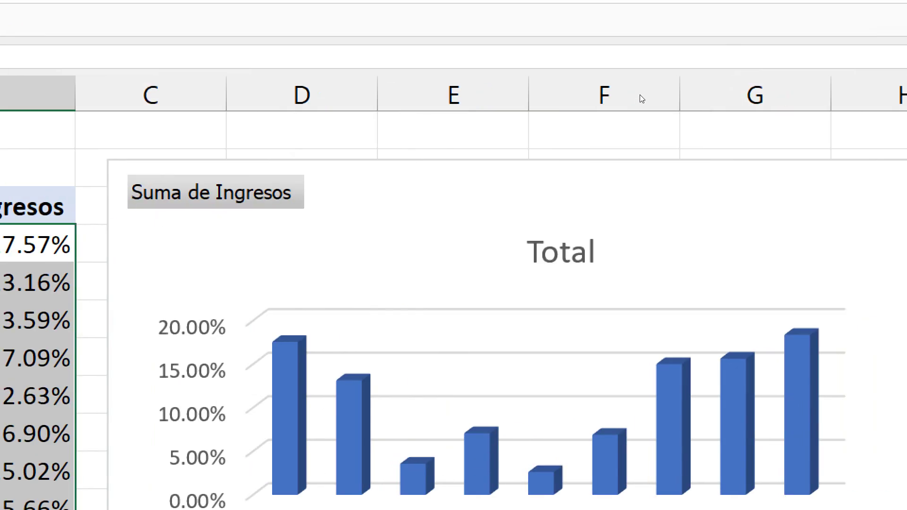
Step: Open the Mostrar valores como settings for the chart's Suma de Ingresos value field
left_click(323, 181)
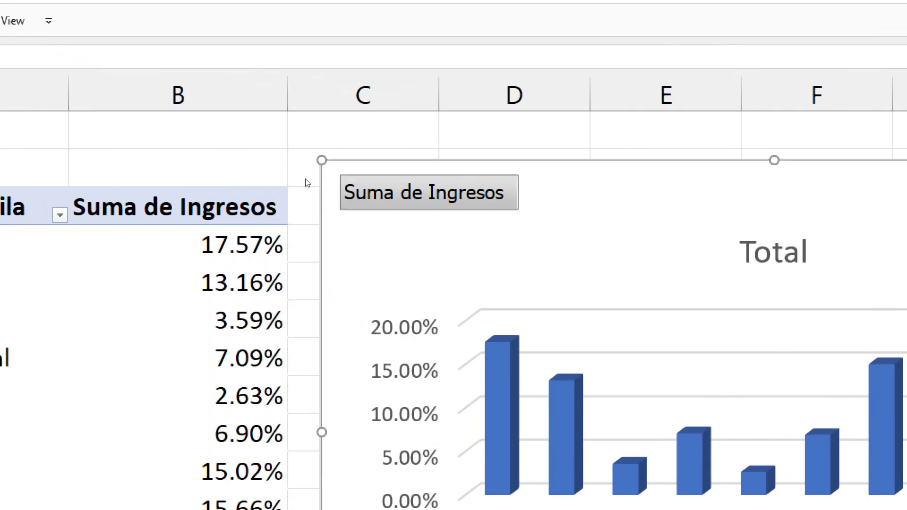
right_click(354, 183)
key("Up")
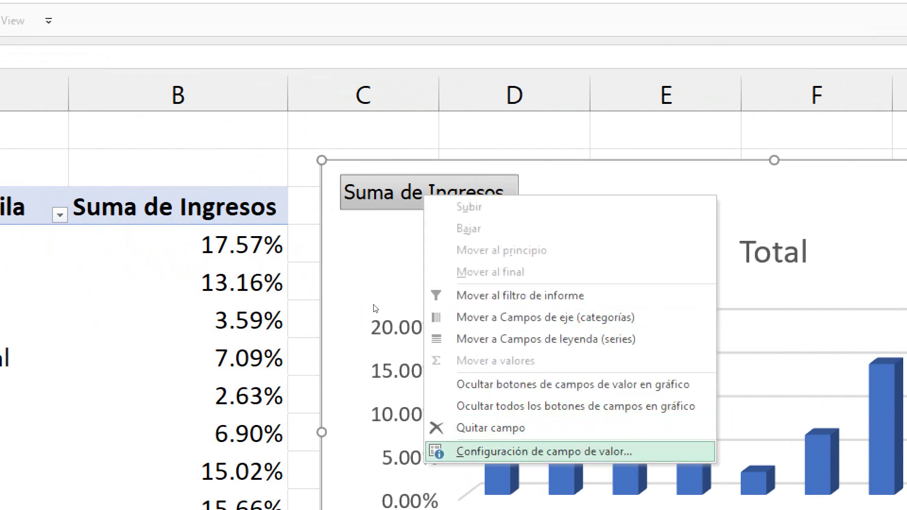
key("Return")
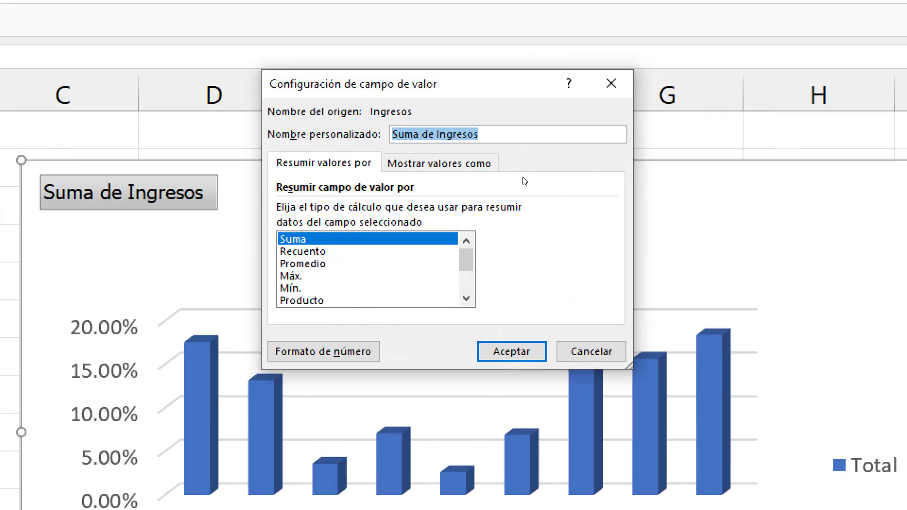
left_click(485, 170)
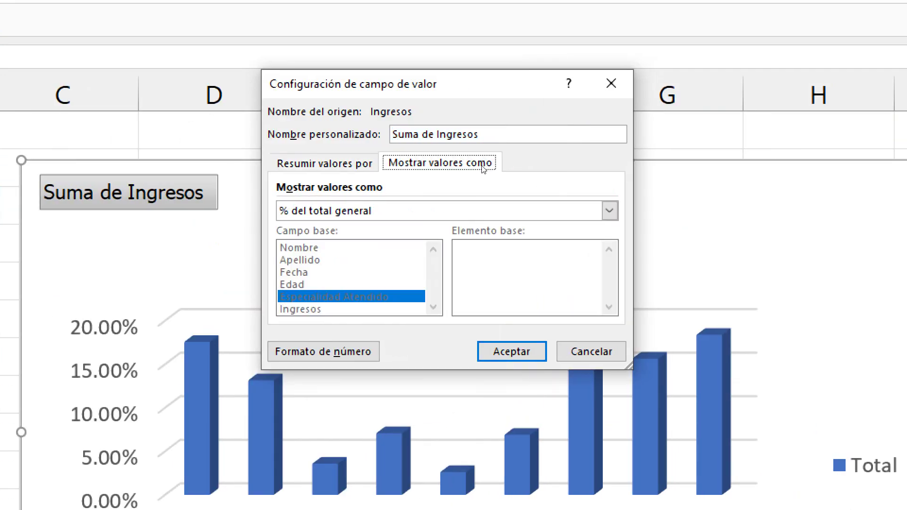
Step: Set the value display of Suma de Ingresos to Sin cálculo, keep Suma as the summary type, and apply
left_click(609, 211)
key("Down")
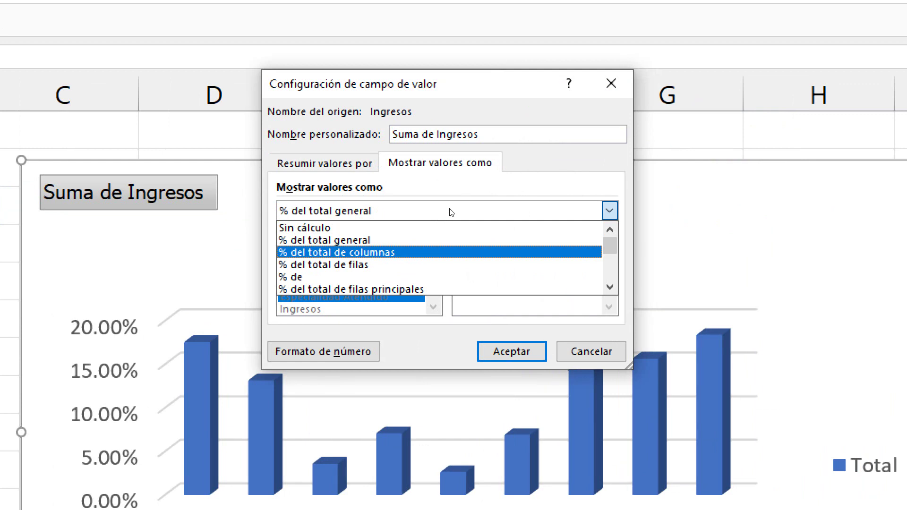
key("Down")
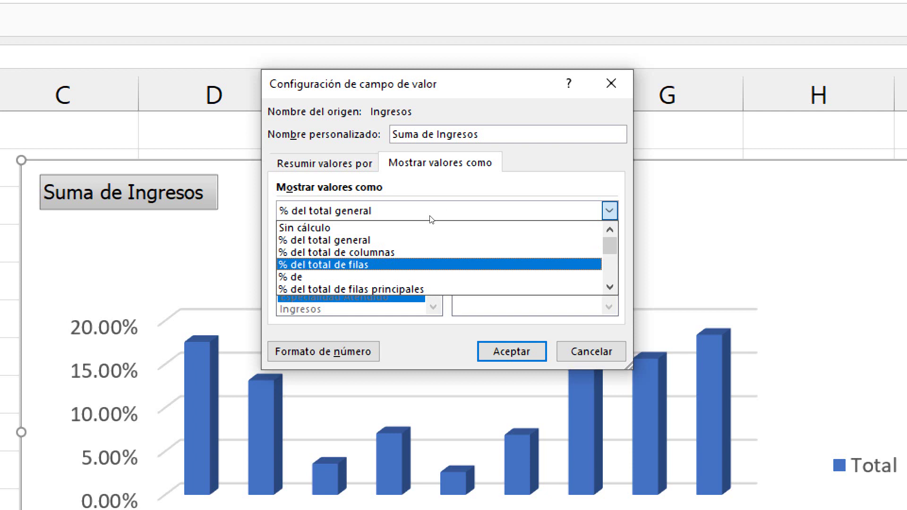
key("Up")
key("Up")
key("Up")
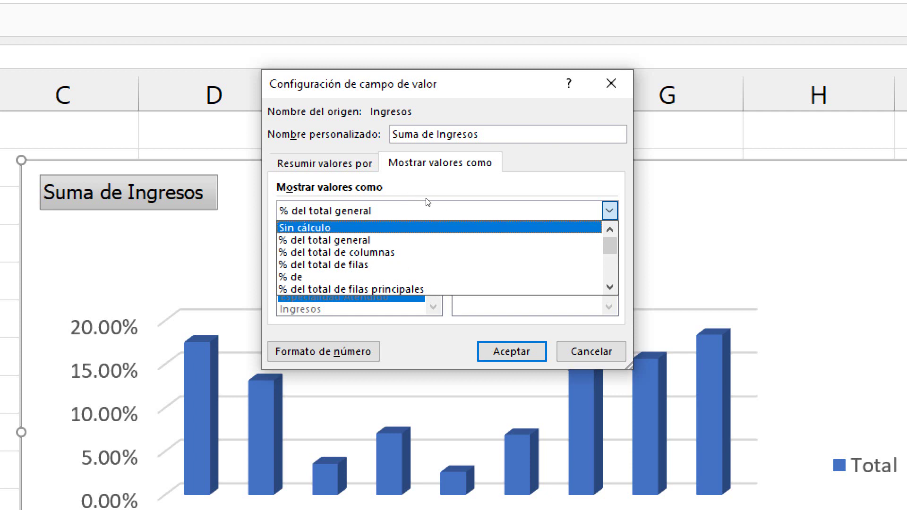
key("Return")
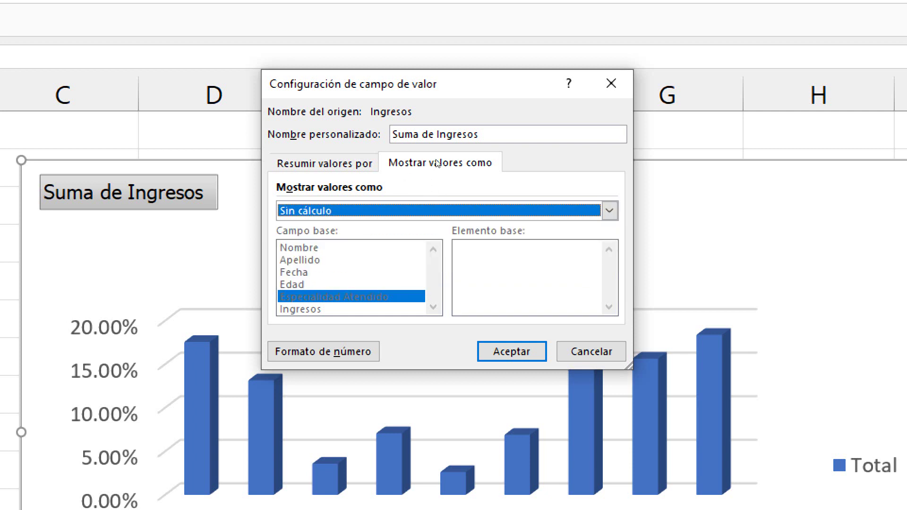
key("ctrl+Tab")
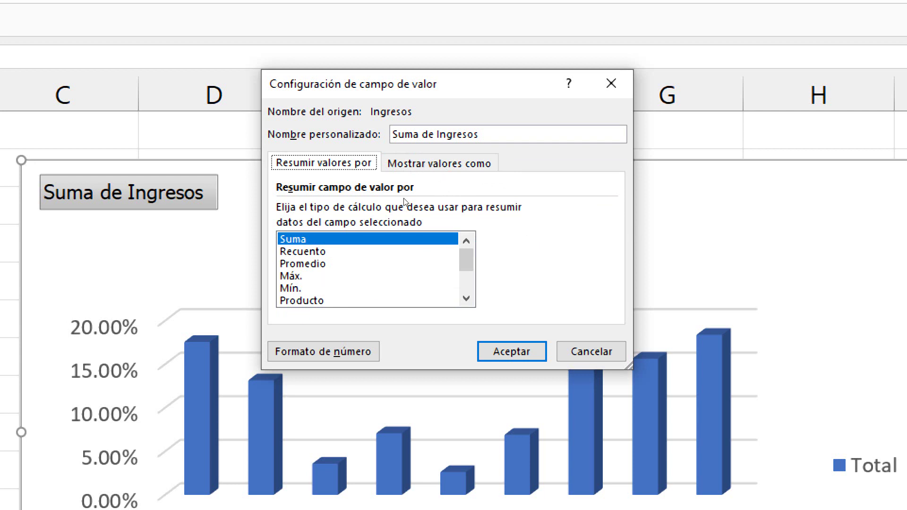
key("Tab")
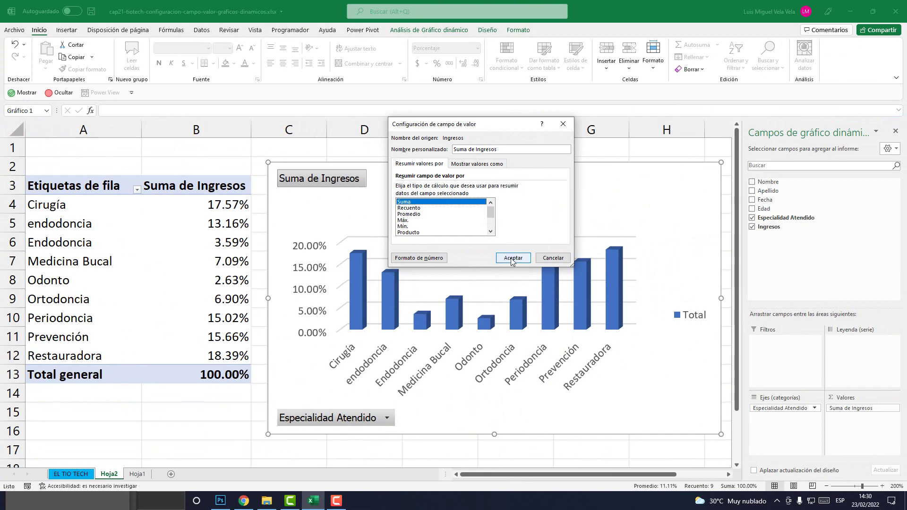
left_click(514, 263)
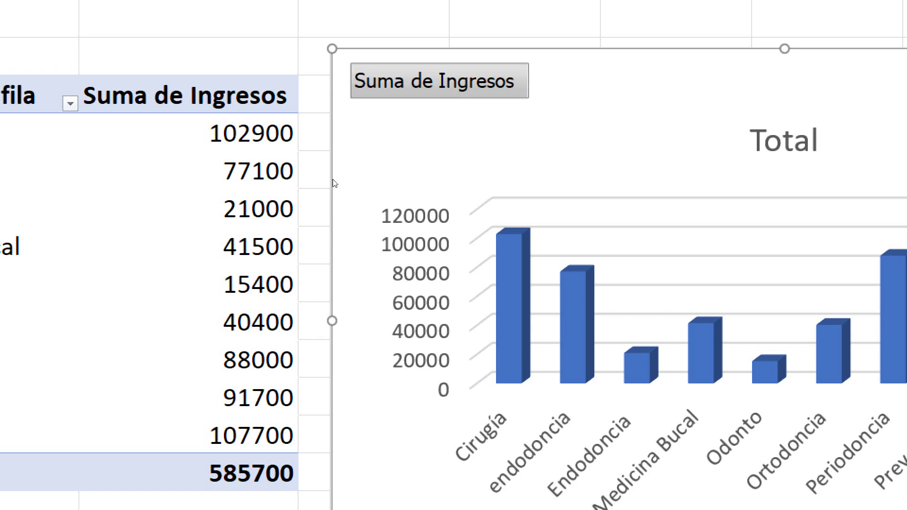
Step: Open the number format settings of the chart's Suma de Ingresos value field
key("shift+F10")
key("Up")
key("Return")
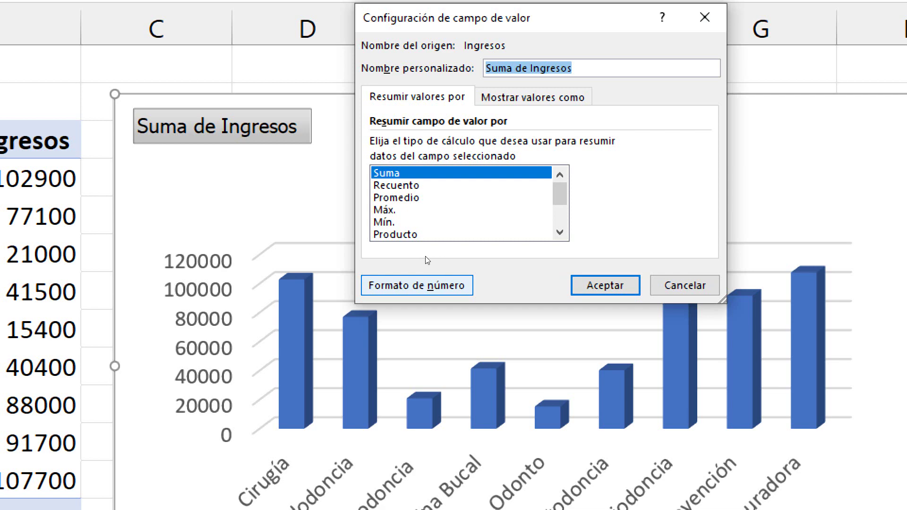
key("alt+n")
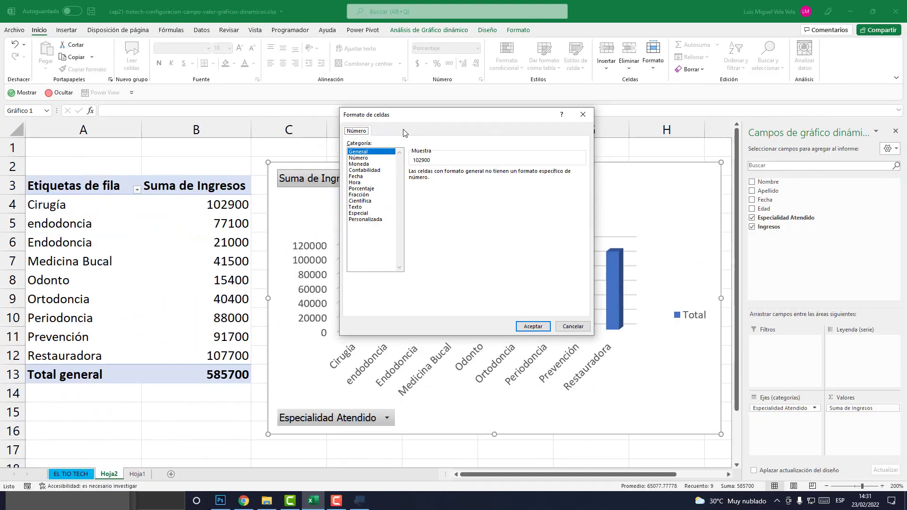
left_click_drag(392, 142, 416, 242)
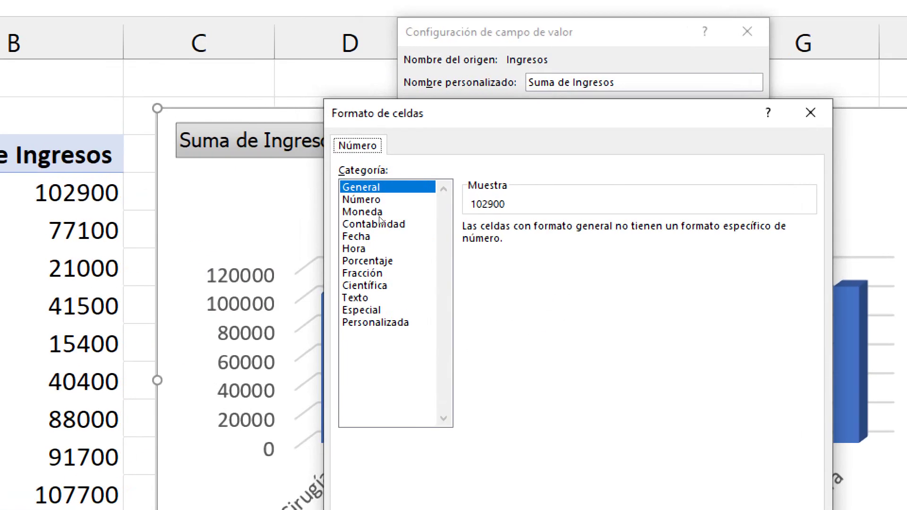
Step: Choose the Moneda number category for Suma de Ingresos with 3 decimal places and the S/ symbol
left_click(371, 214)
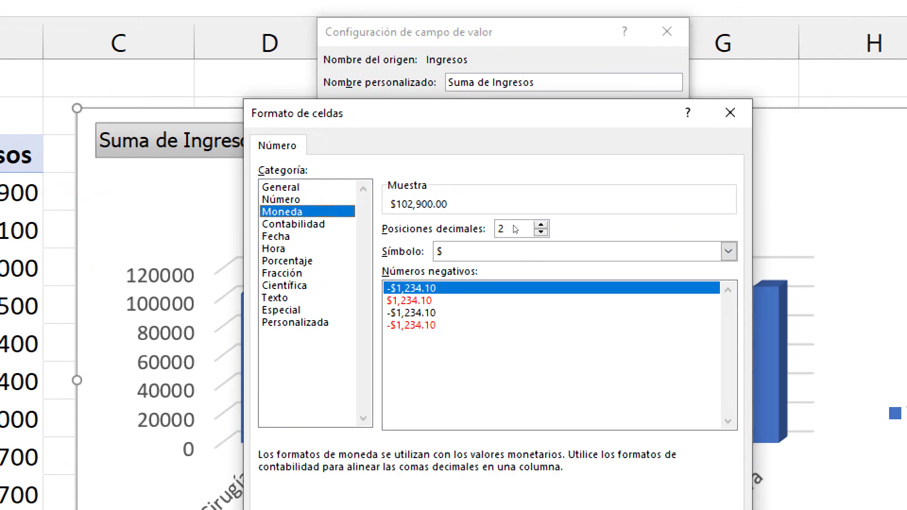
double_click(573, 229)
type("3")
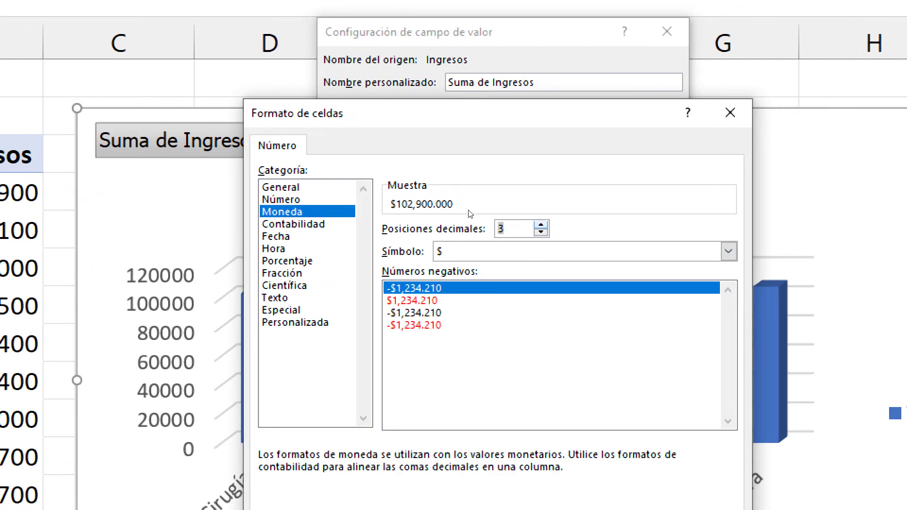
left_click(451, 243)
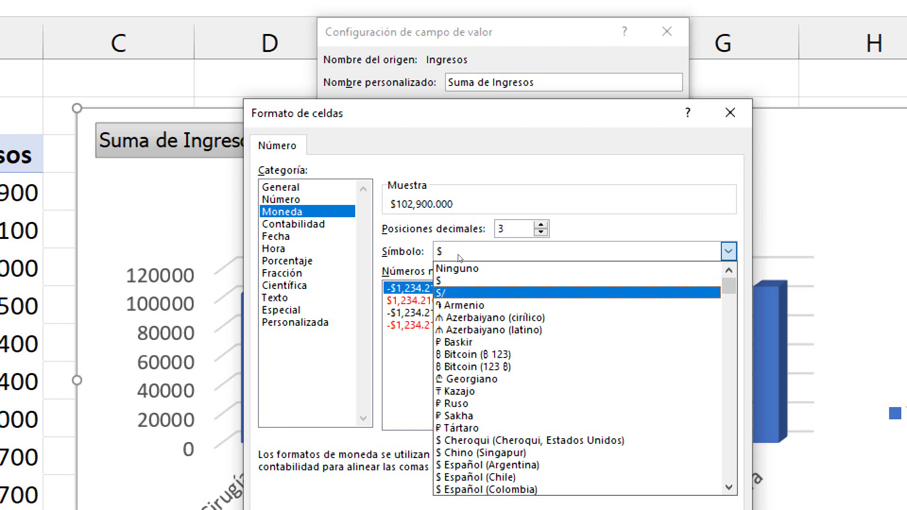
key("Return")
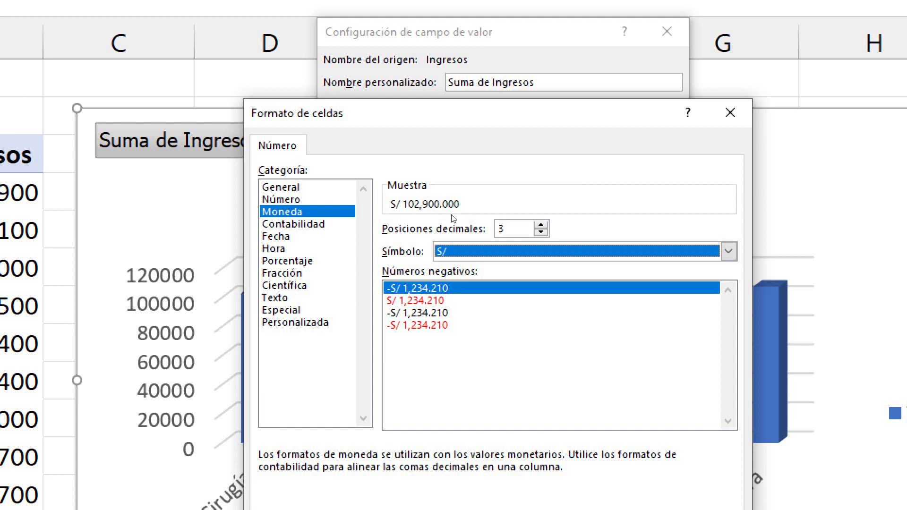
Step: Set the currency format to 2 decimal places and apply it to the value field
double_click(502, 228)
type("2")
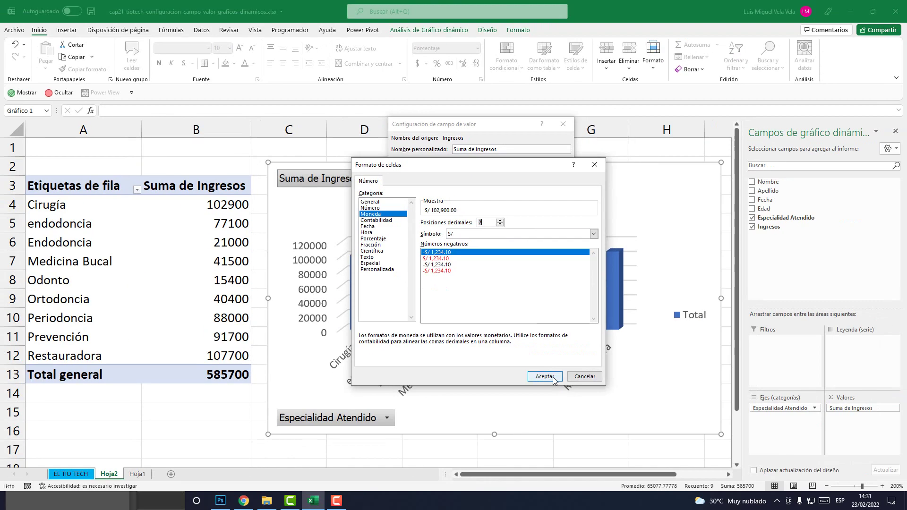
left_click(649, 509)
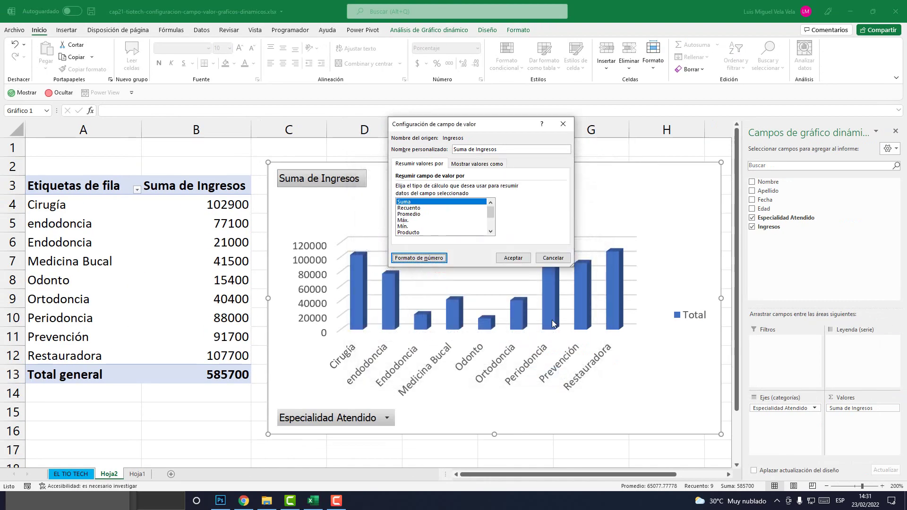
left_click(510, 261)
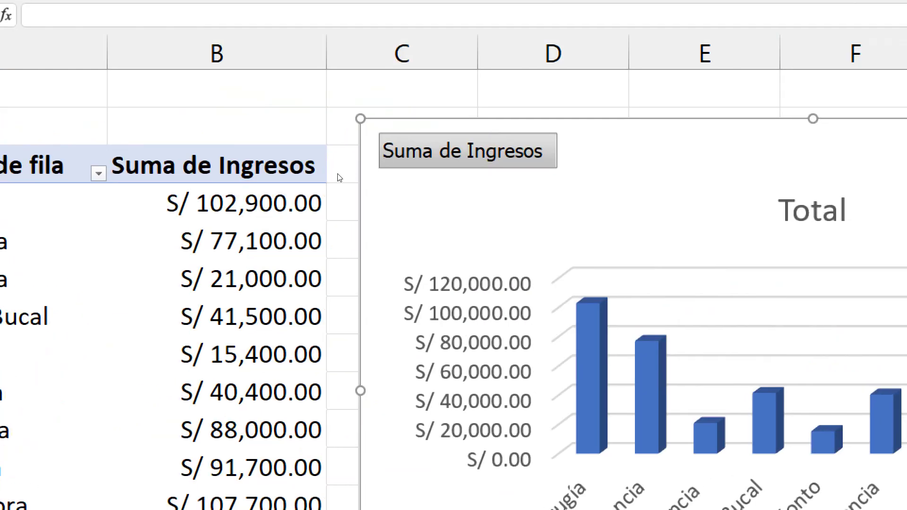
Step: Reopen the number format settings of the Suma de Ingresos value field from the chart
right_click(503, 151)
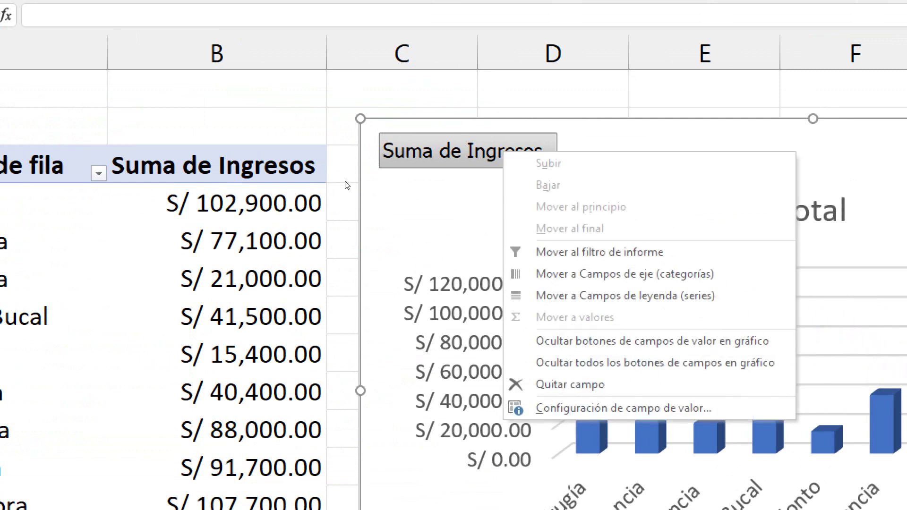
key("Return")
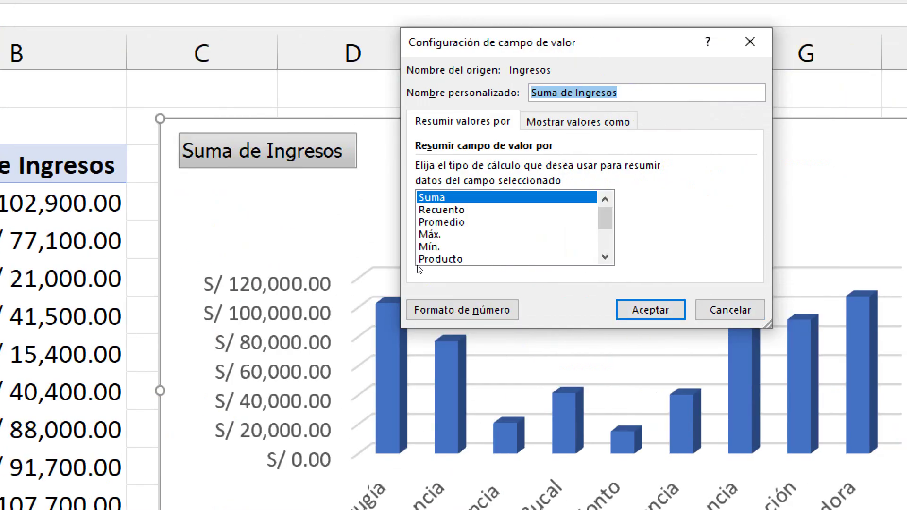
left_click(440, 310)
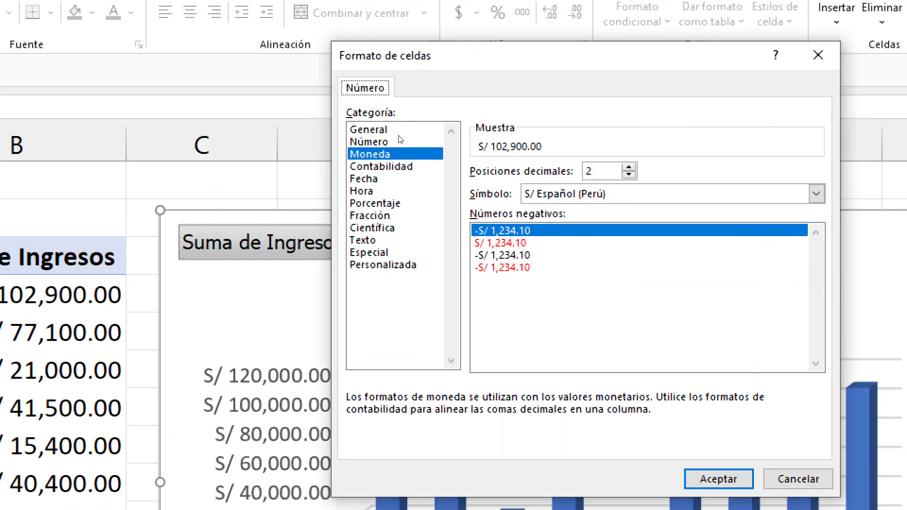
Step: Look through the number format categories such as Número, Contabilidad and Hora, and keep Moneda with S/ Español (Perú)
key("Up")
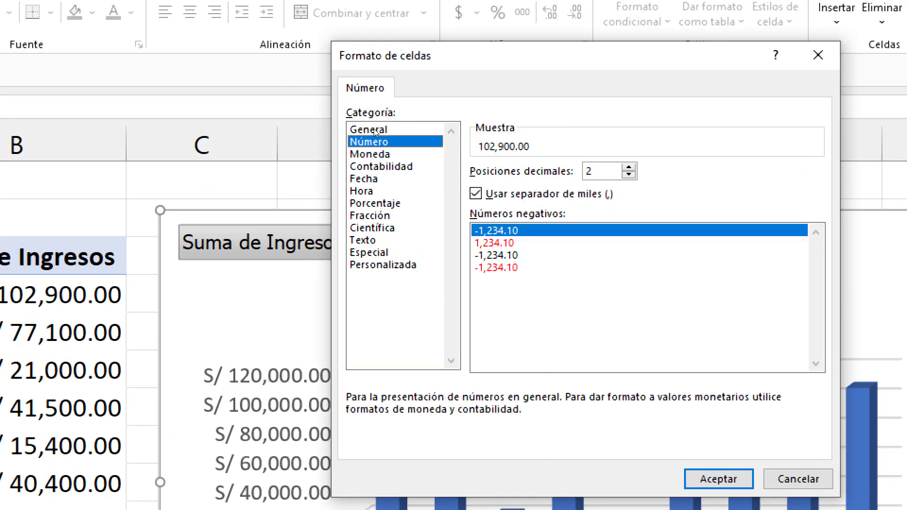
key("Down")
key("Down")
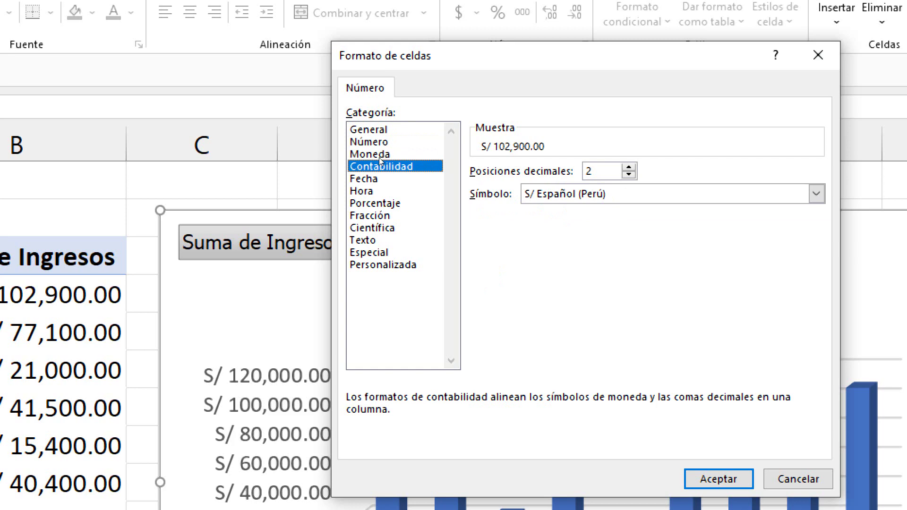
key("Down")
key("Down")
key("Down")
key("Up")
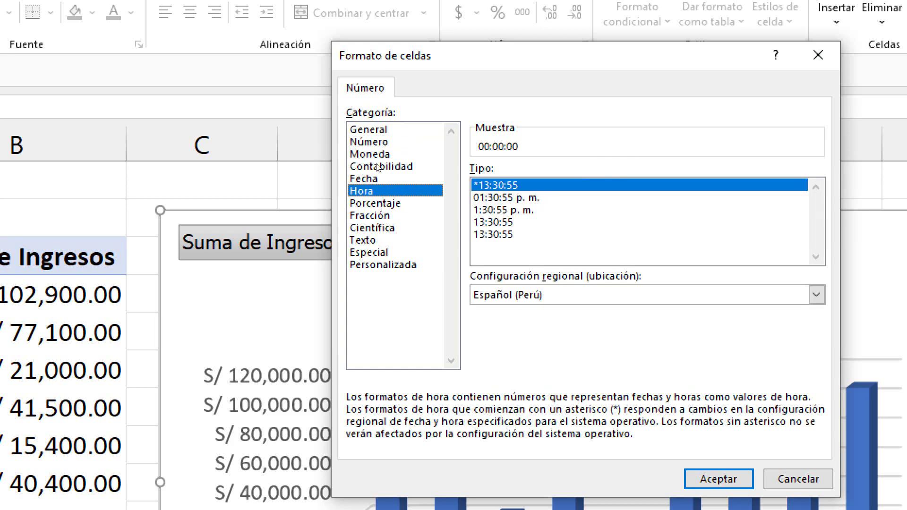
key("Down")
key("Down")
key("Down")
key("Up")
key("Up")
key("Up")
key("Up")
key("Up")
key("Up")
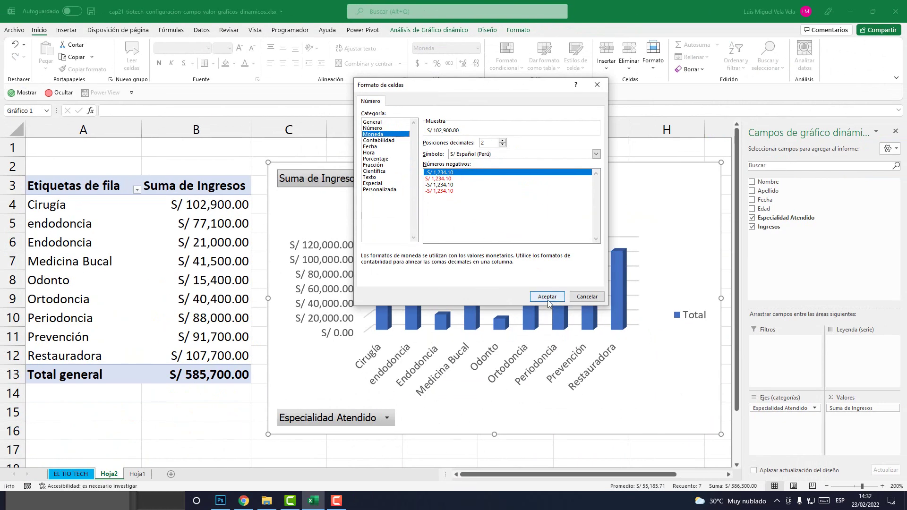
left_click(547, 297)
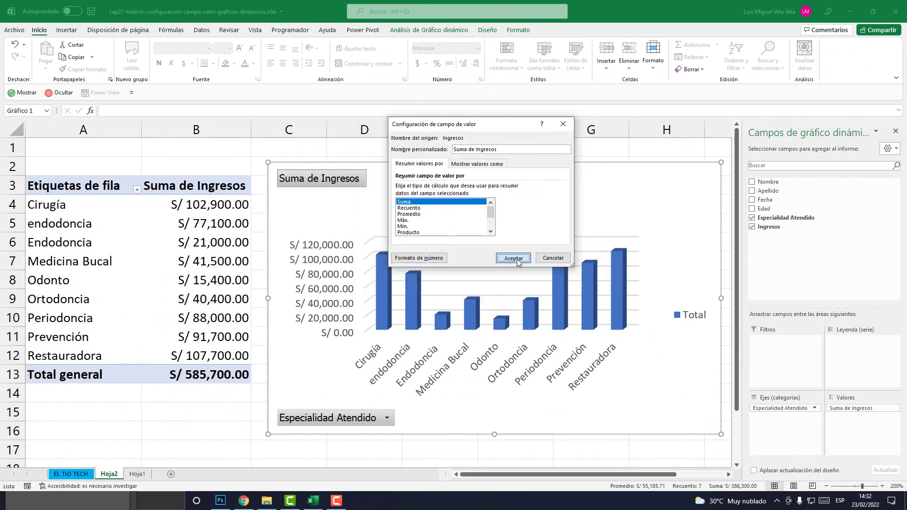
left_click(517, 259)
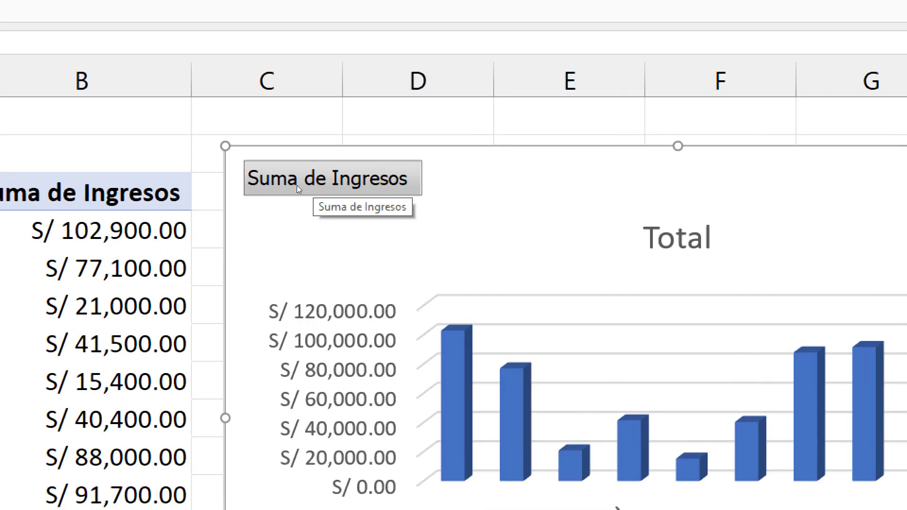
Step: Hide the value field buttons on the pivot chart
right_click(308, 182)
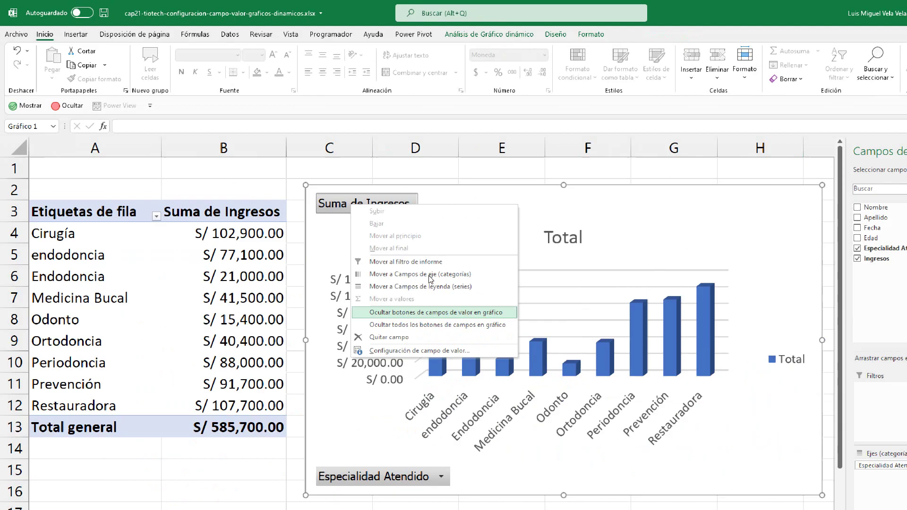
key("Return")
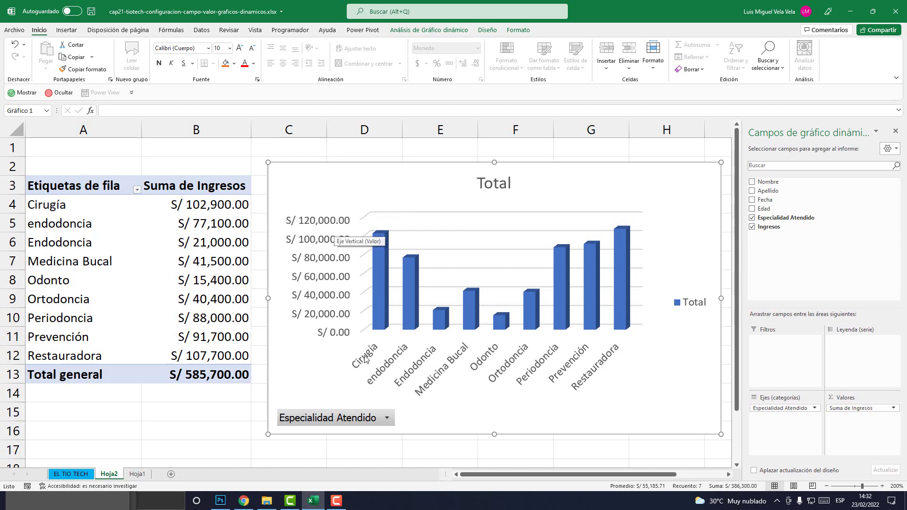
Step: Hide all the field buttons on the pivot chart and move the chart so it partly covers column B
right_click(344, 419)
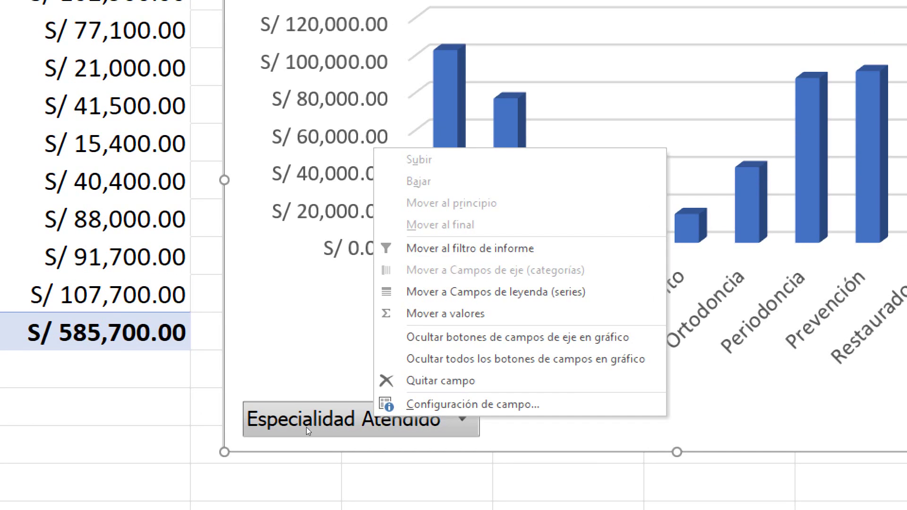
left_click(350, 421)
left_click(337, 398)
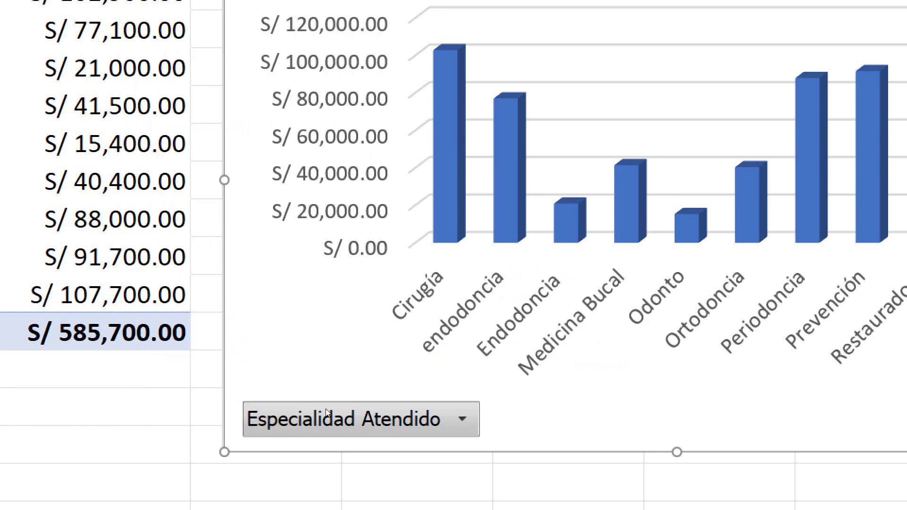
right_click(352, 419)
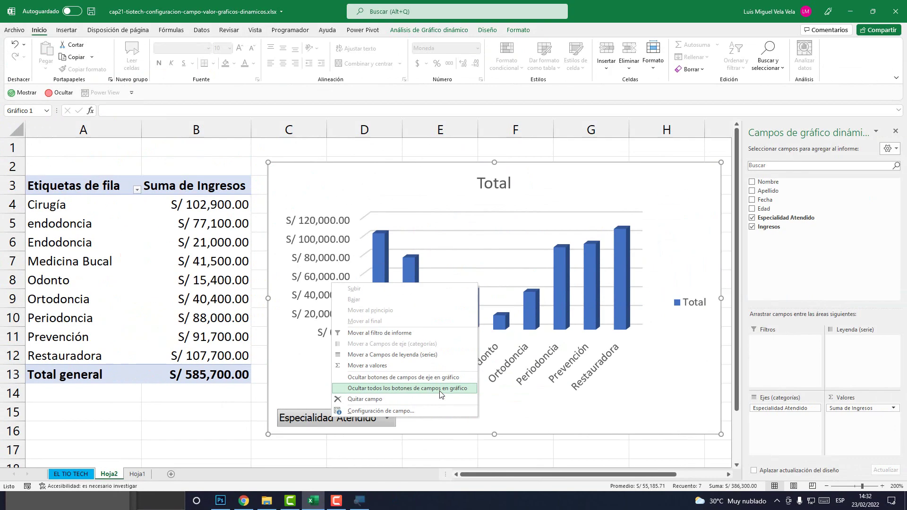
left_click(440, 389)
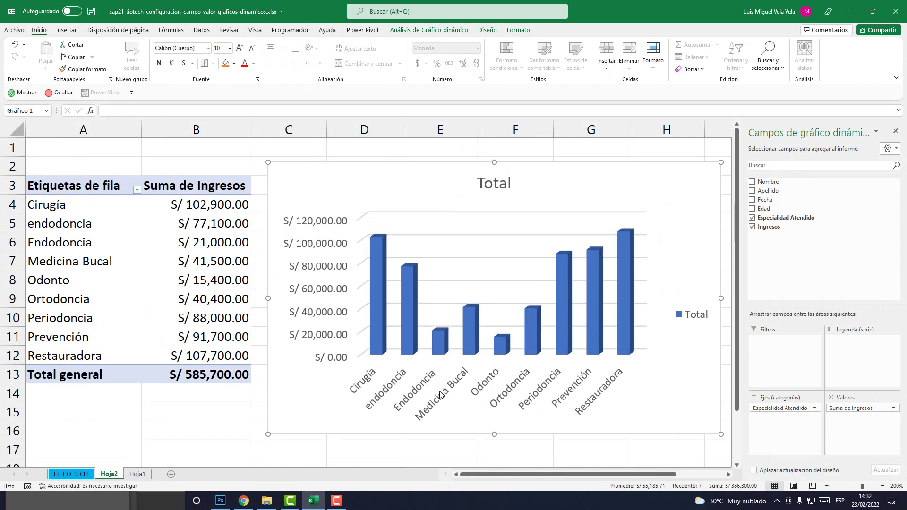
left_click_drag(454, 166, 391, 164)
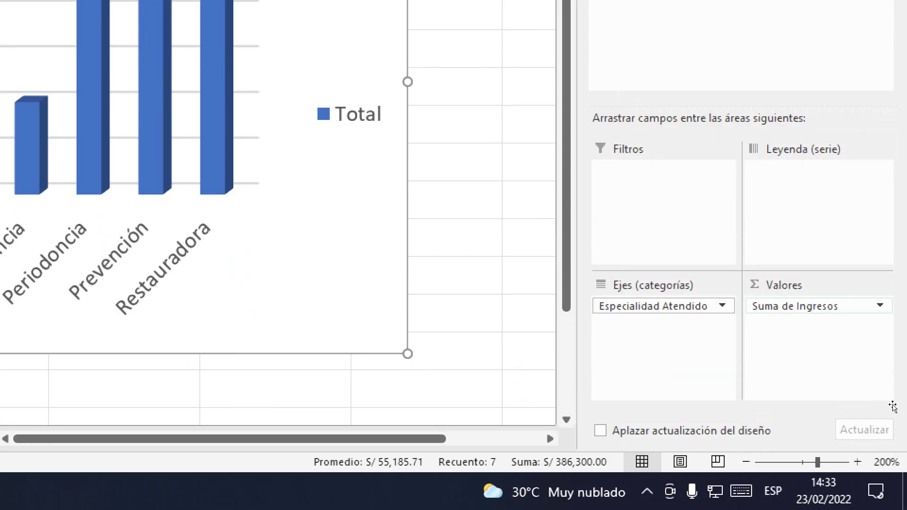
Step: Show all field buttons on the pivot chart again and turn on the value field button for Suma de Ingresos
left_click(880, 306)
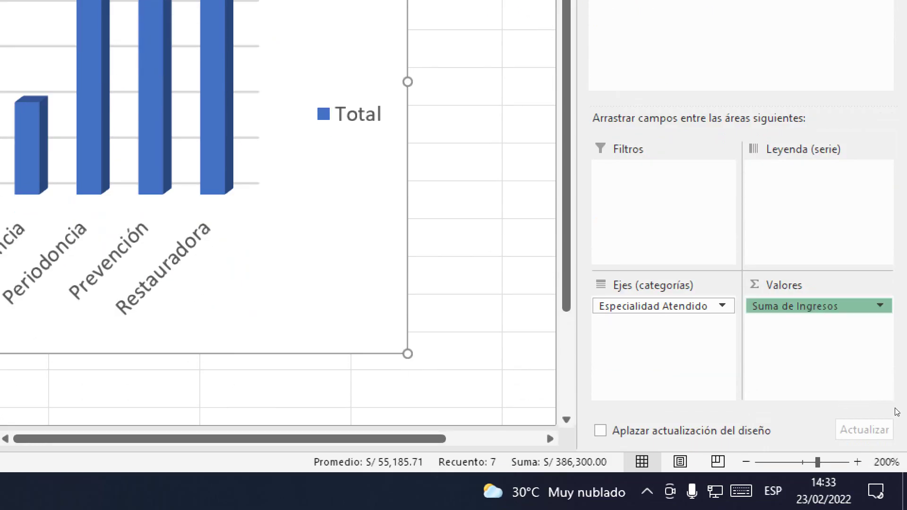
key("Up")
key("Up")
key("Up")
key("Up")
key("Down")
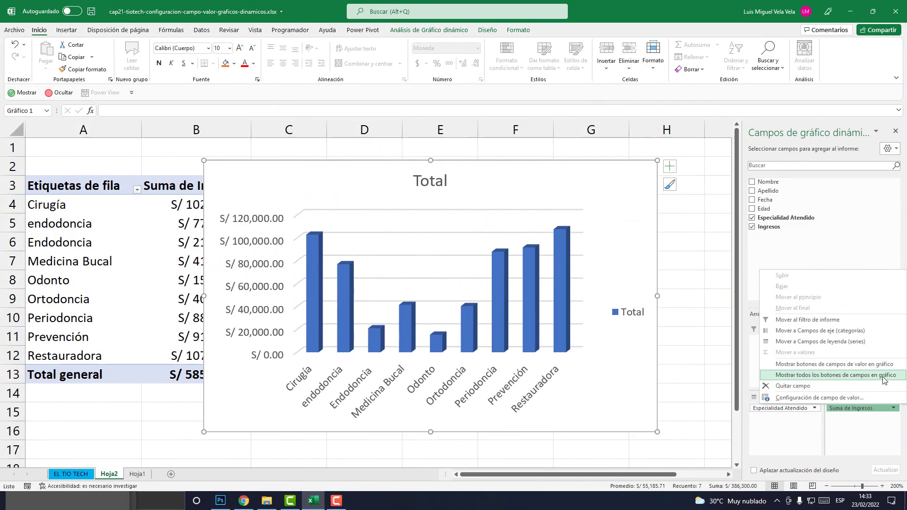
left_click(821, 238)
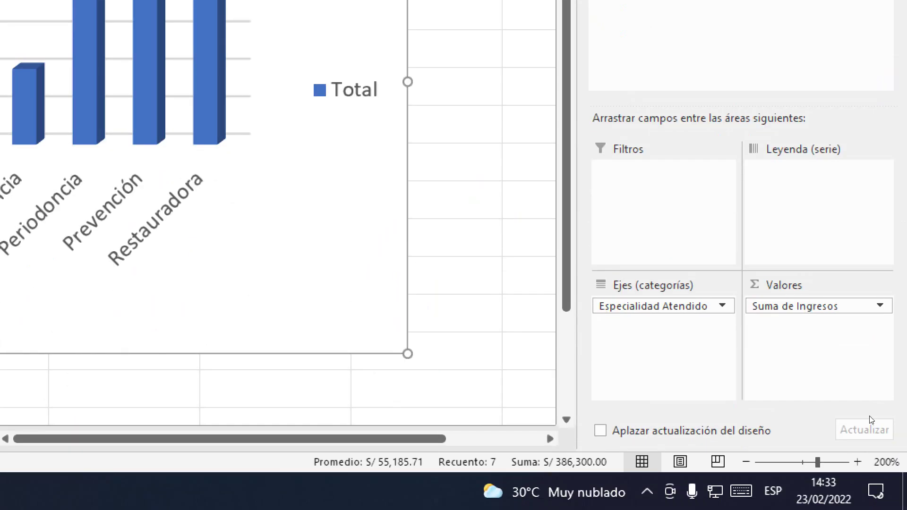
left_click(880, 305)
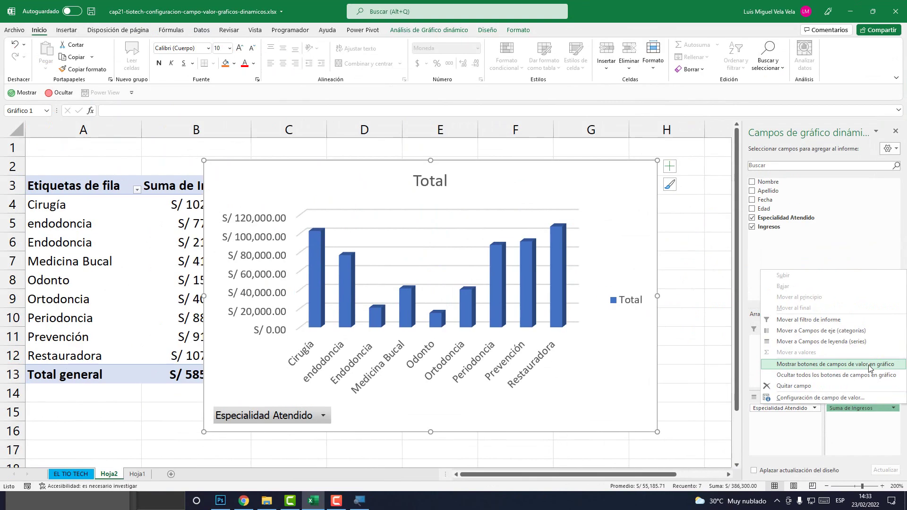
left_click(786, 219)
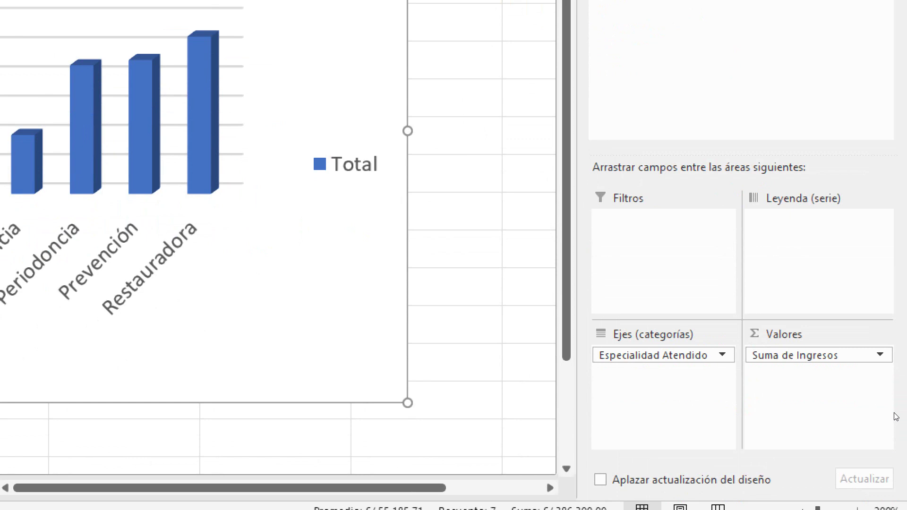
Step: Hide all field buttons through the Suma de Ingresos value field and restore all of them on the chart
left_click(894, 409)
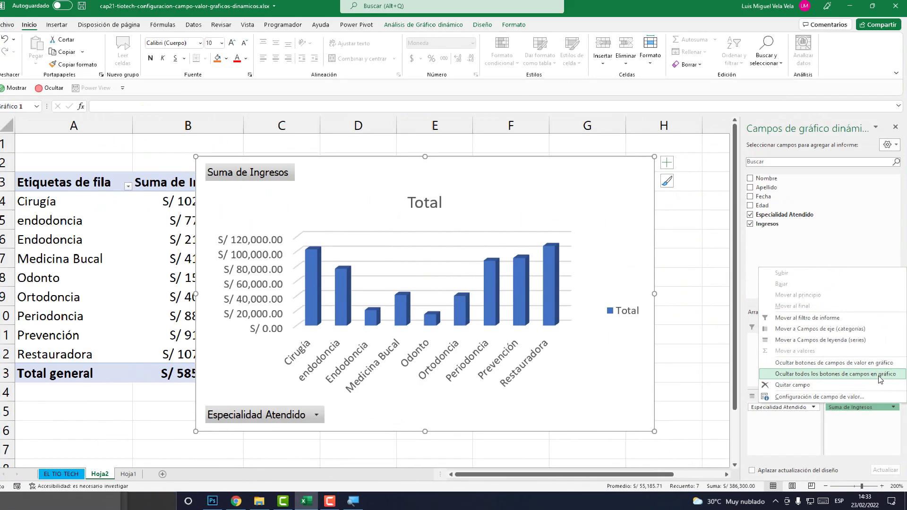
left_click(879, 375)
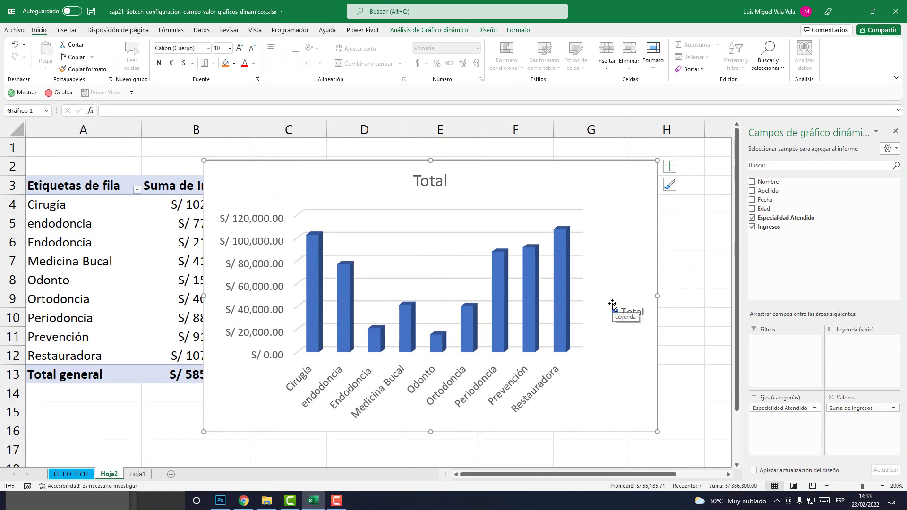
left_click(893, 408)
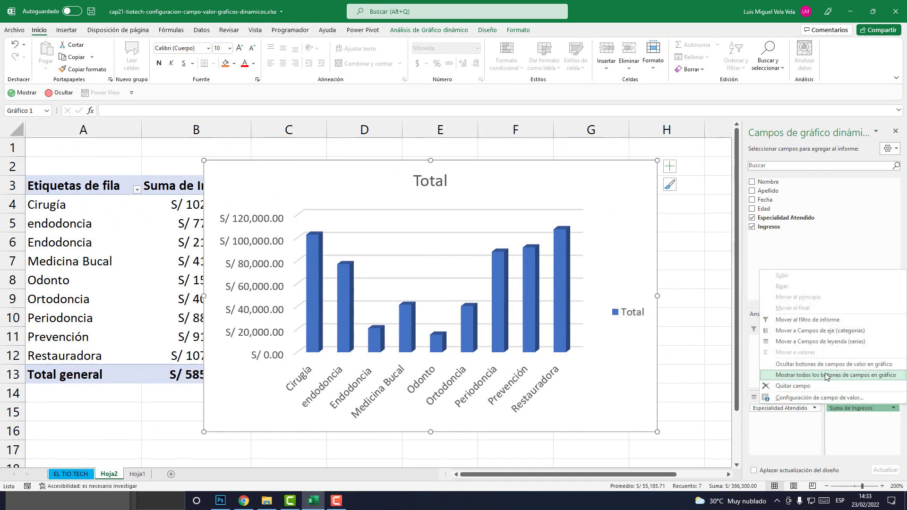
left_click(856, 376)
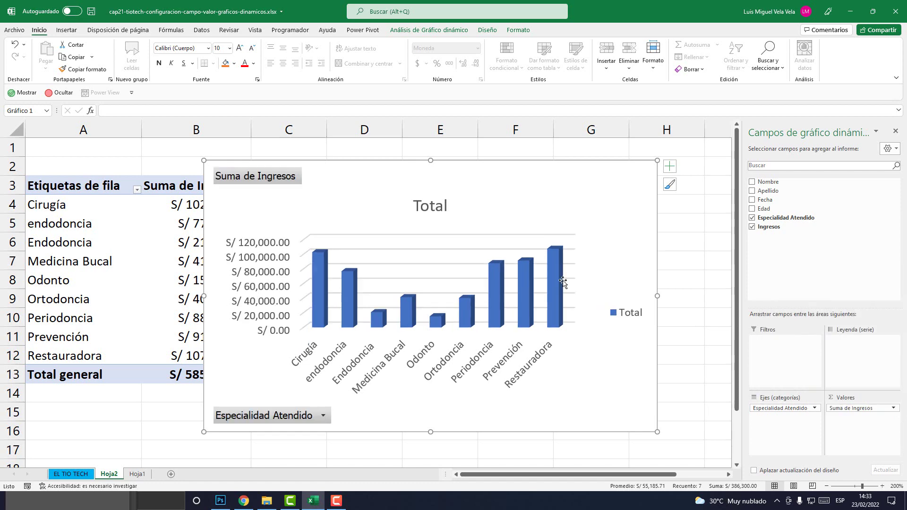
Step: Reposition the pivot chart so its upper edge lies in row 2 and it partly covers column B
left_click_drag(382, 170, 415, 170)
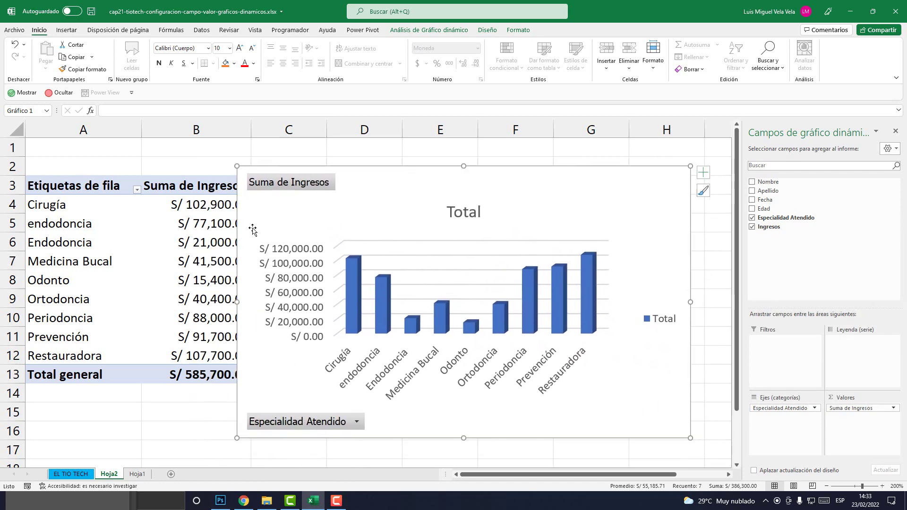
left_click(221, 224)
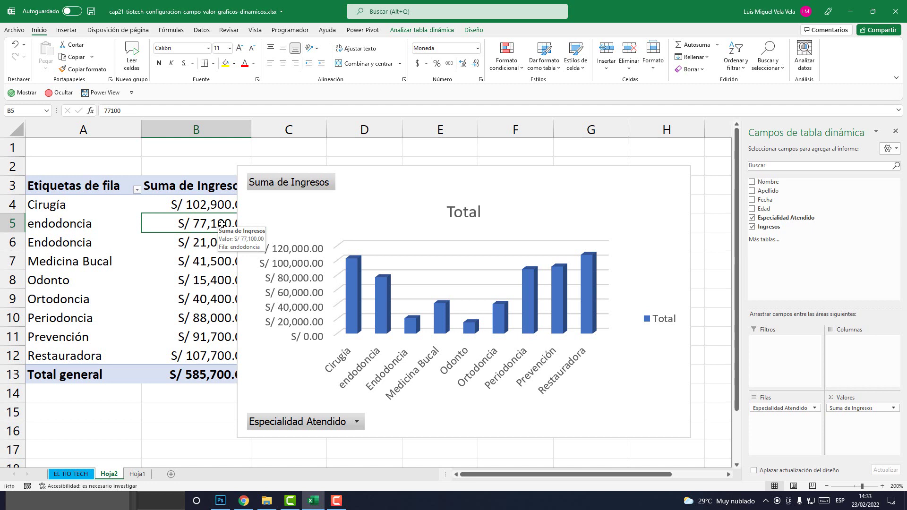
left_click_drag(381, 169, 337, 158)
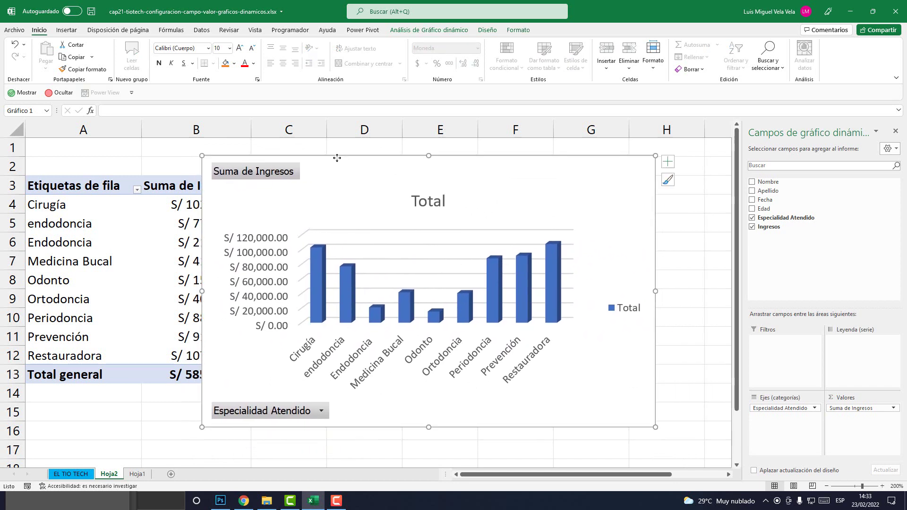